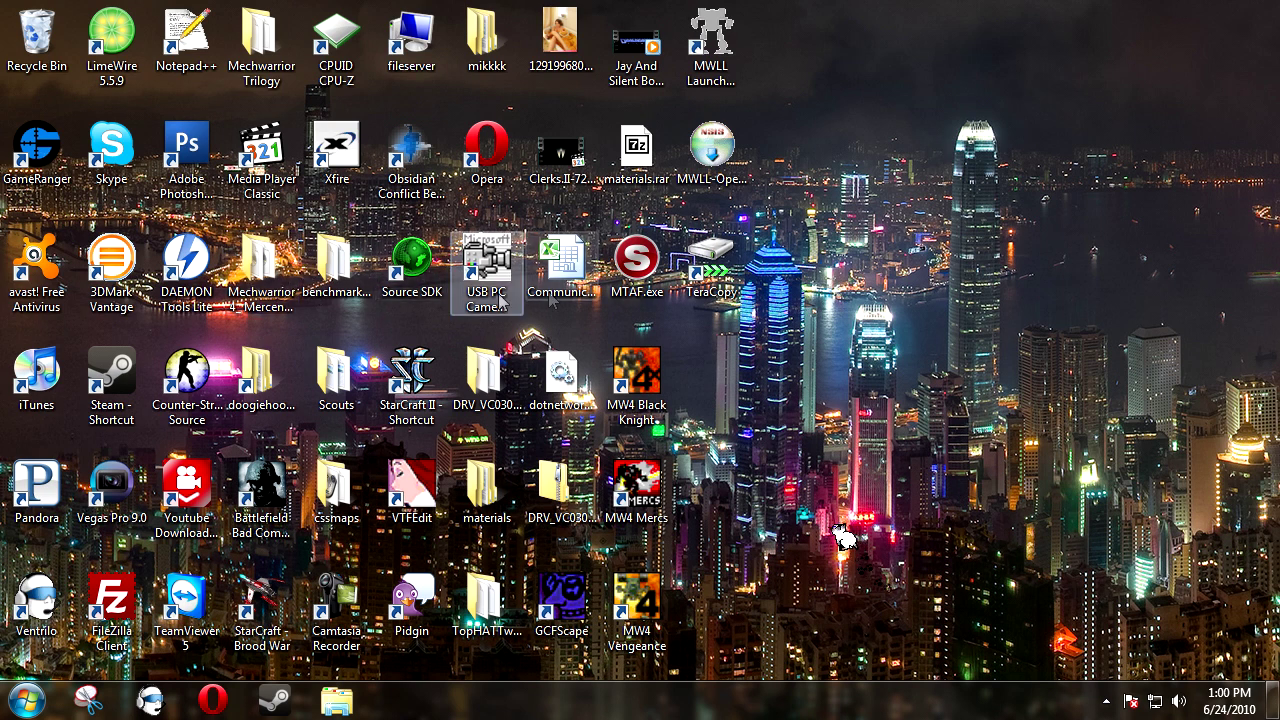
Launch Source SDK with Source Engine 2009 as the engine version and Counter-Strike Source as the current game.
double_click(411, 270)
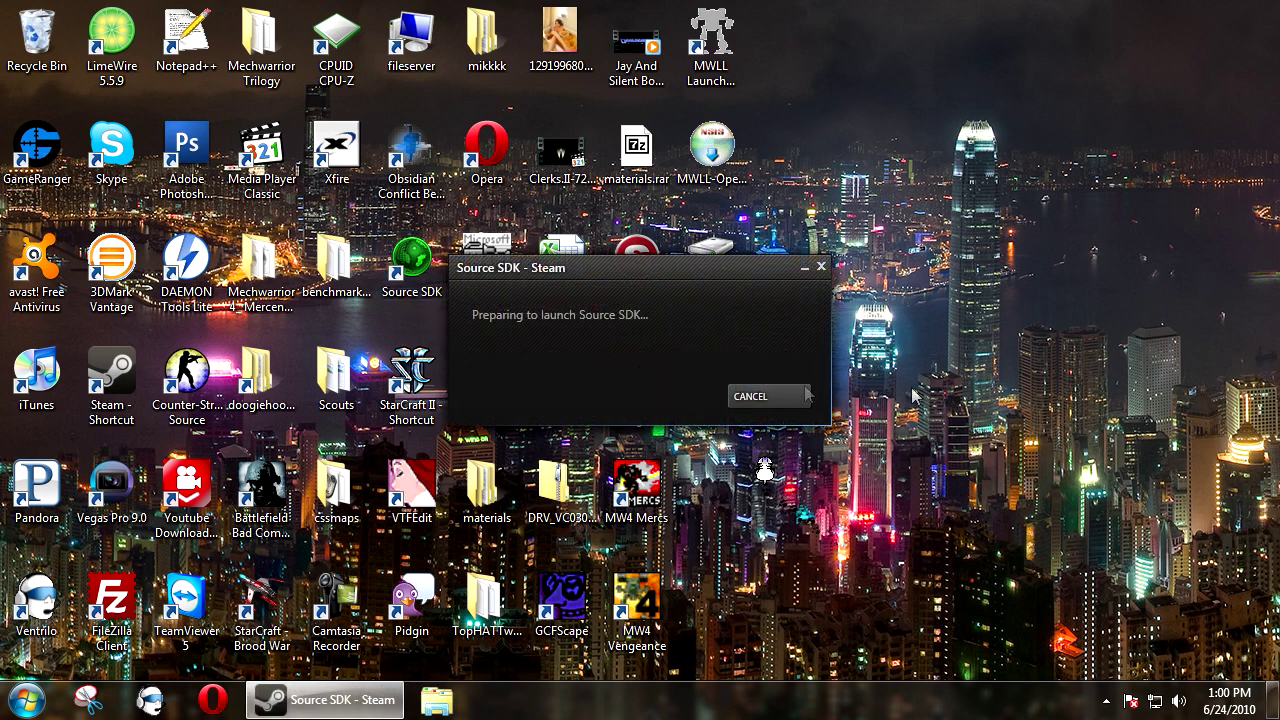
left_click(645, 493)
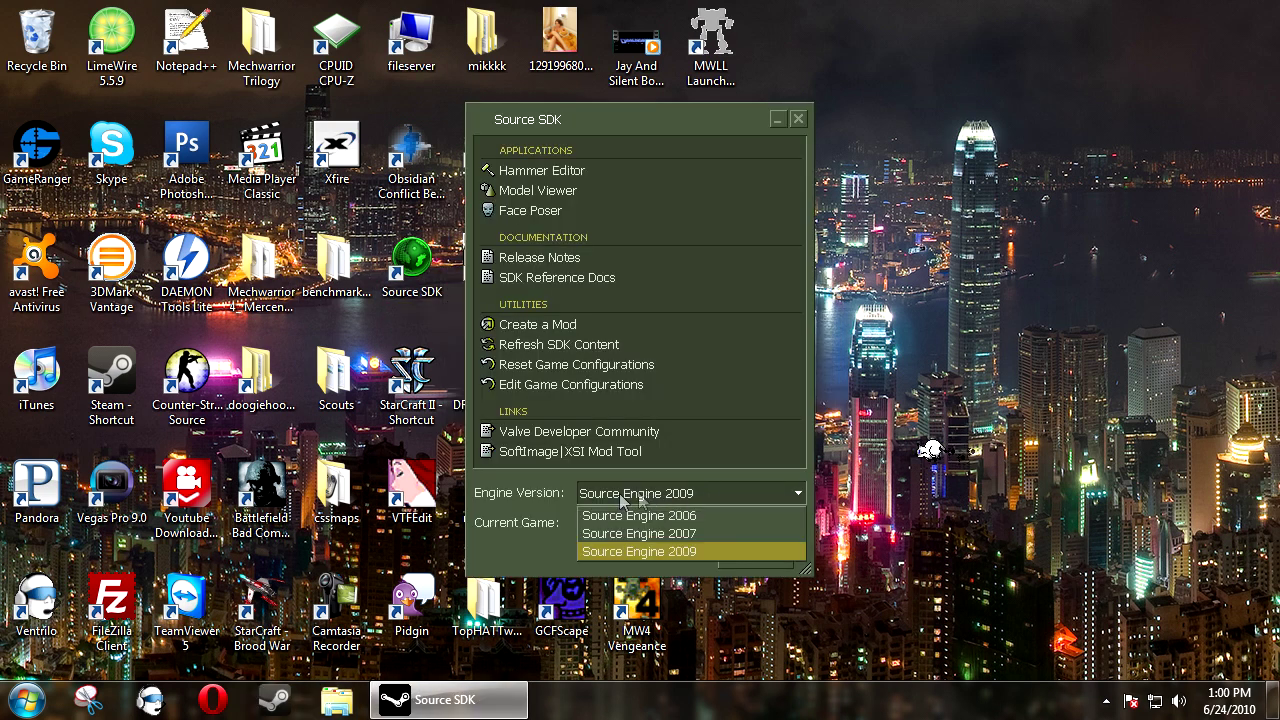
left_click(718, 498)
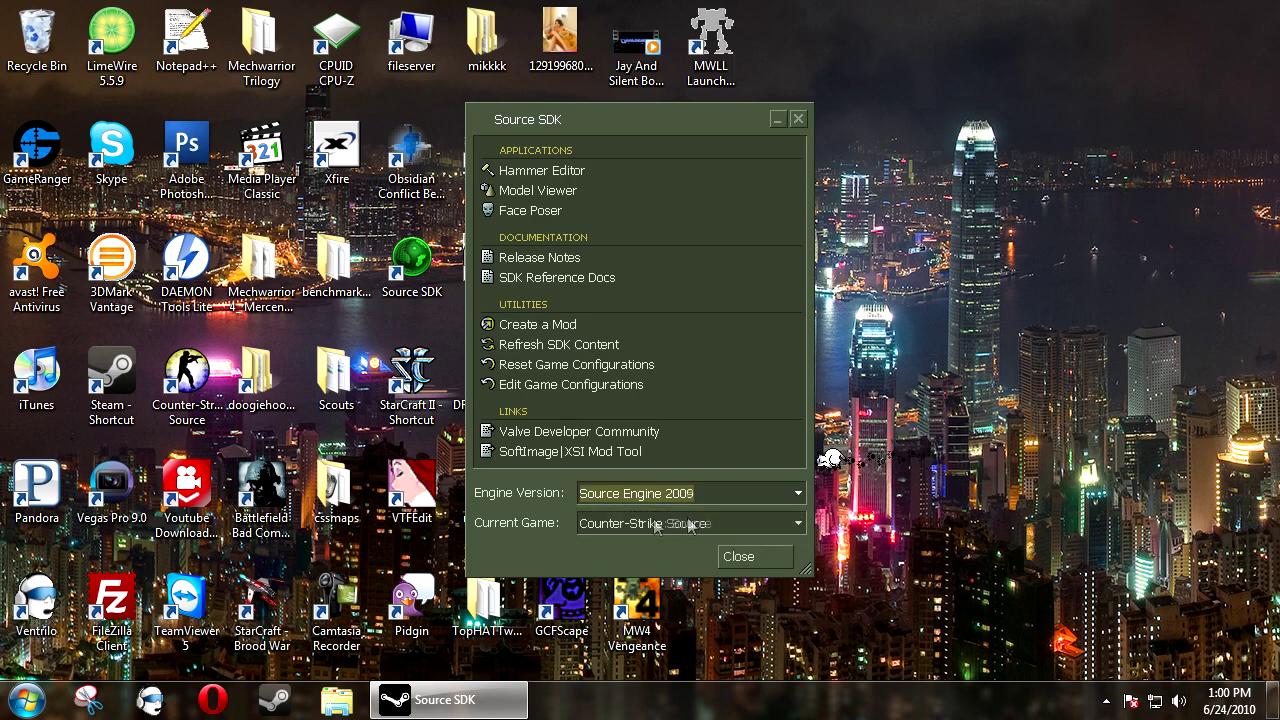
left_click(689, 523)
left_click(656, 486)
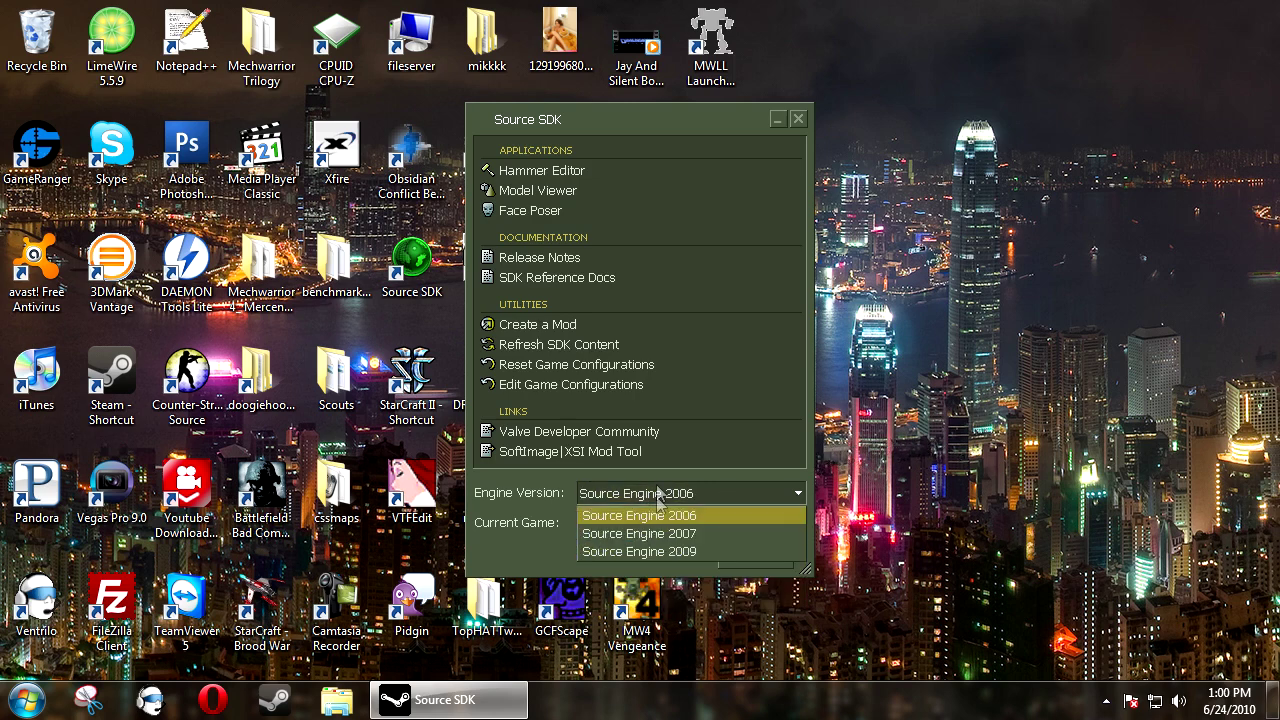
left_click(676, 552)
left_click(655, 518)
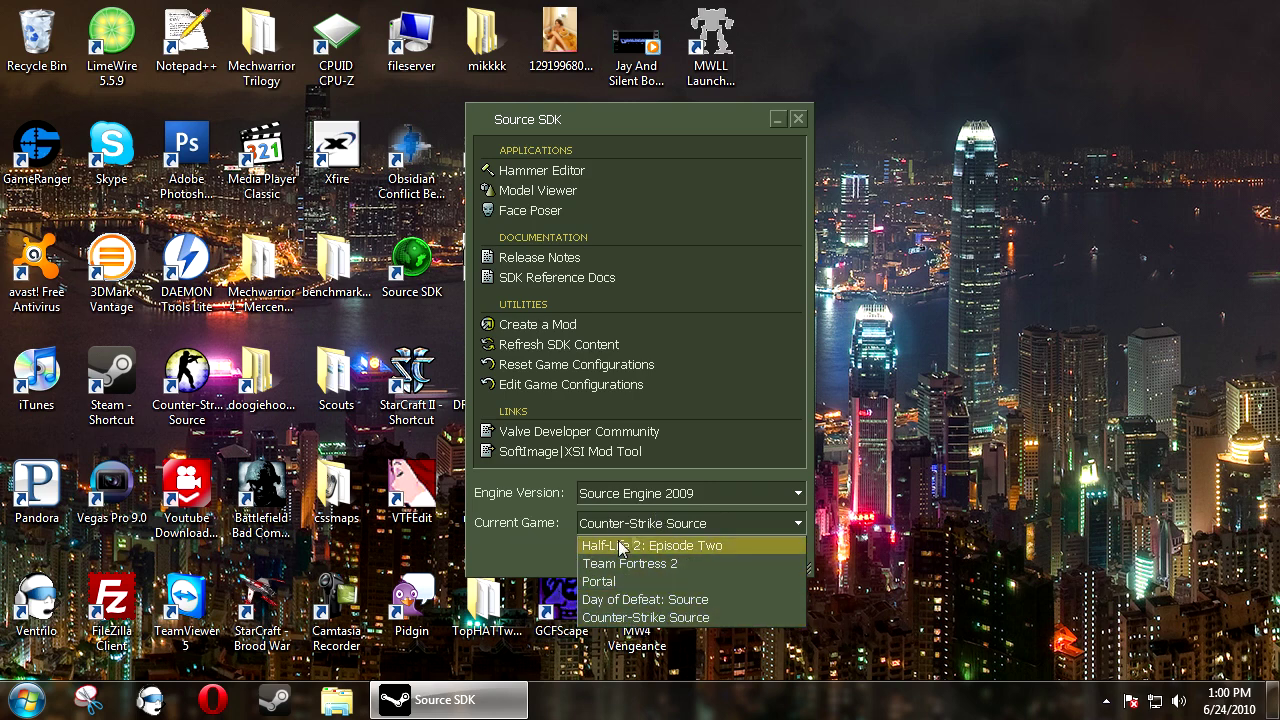
left_click(534, 550)
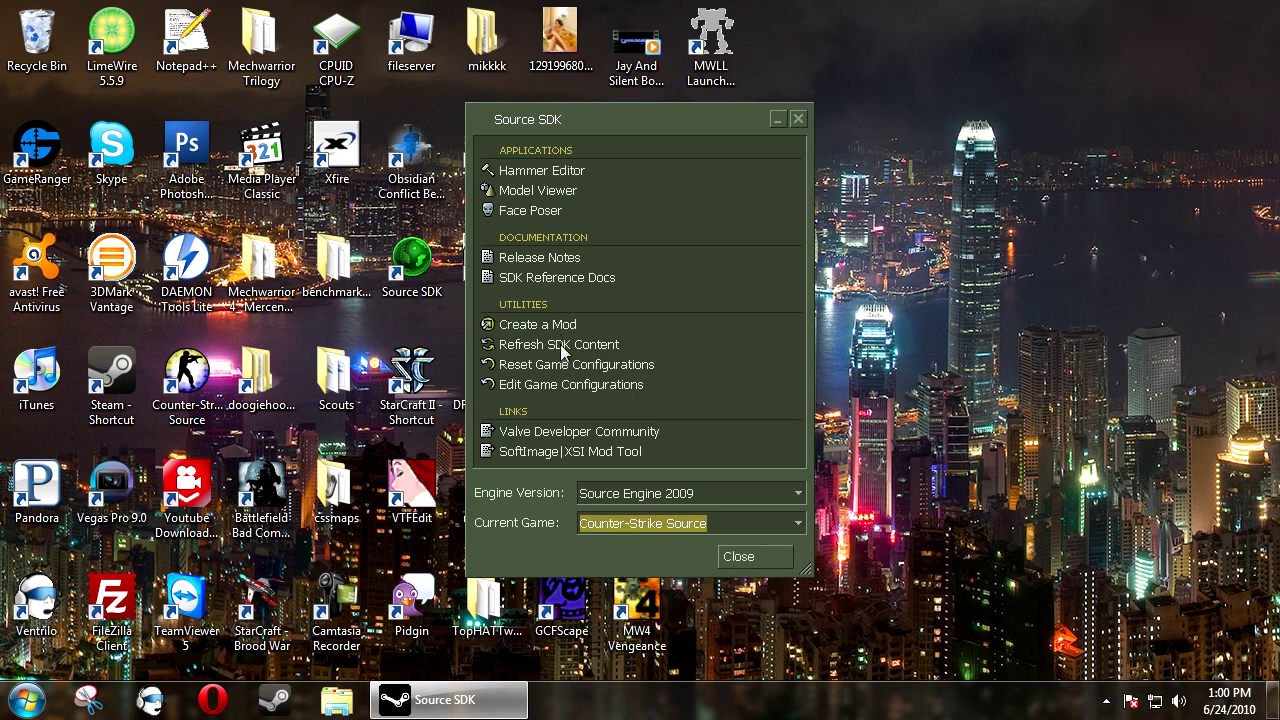
Add a new CSS-Fixed game configuration and browse to D:\Program Files (x86)\Steam for its directory.
left_click(560, 384)
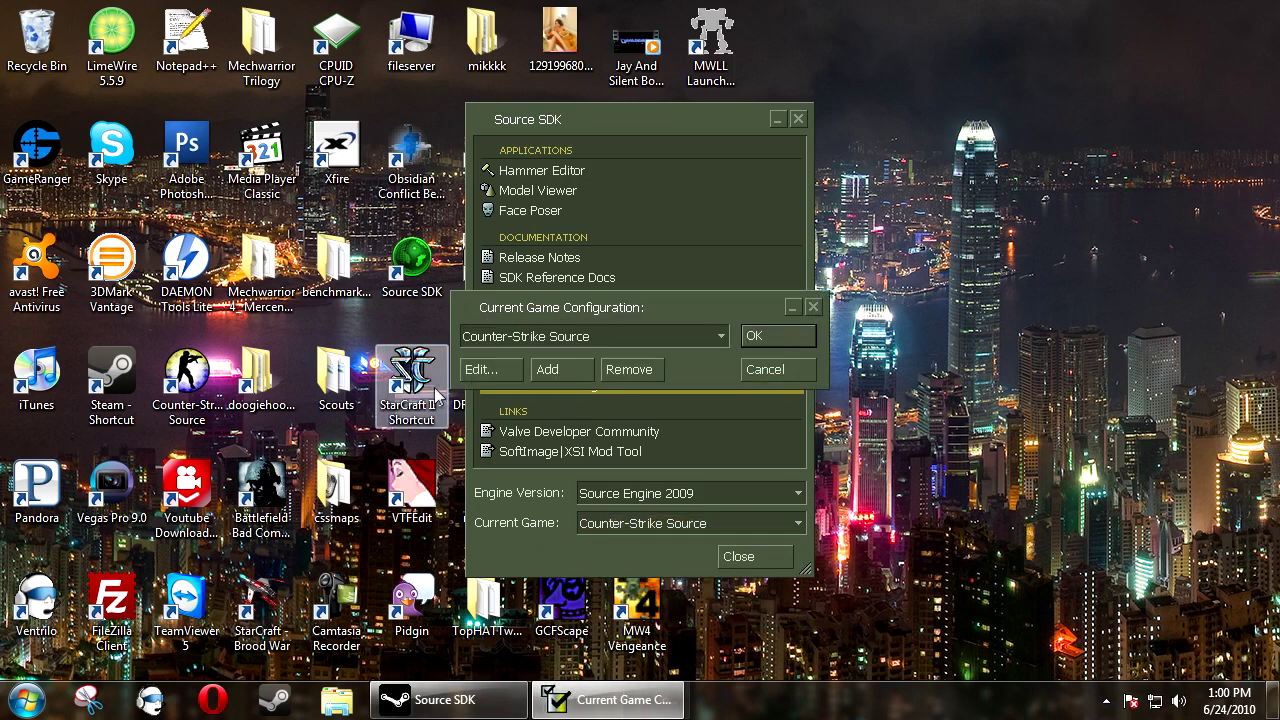
left_click(562, 370)
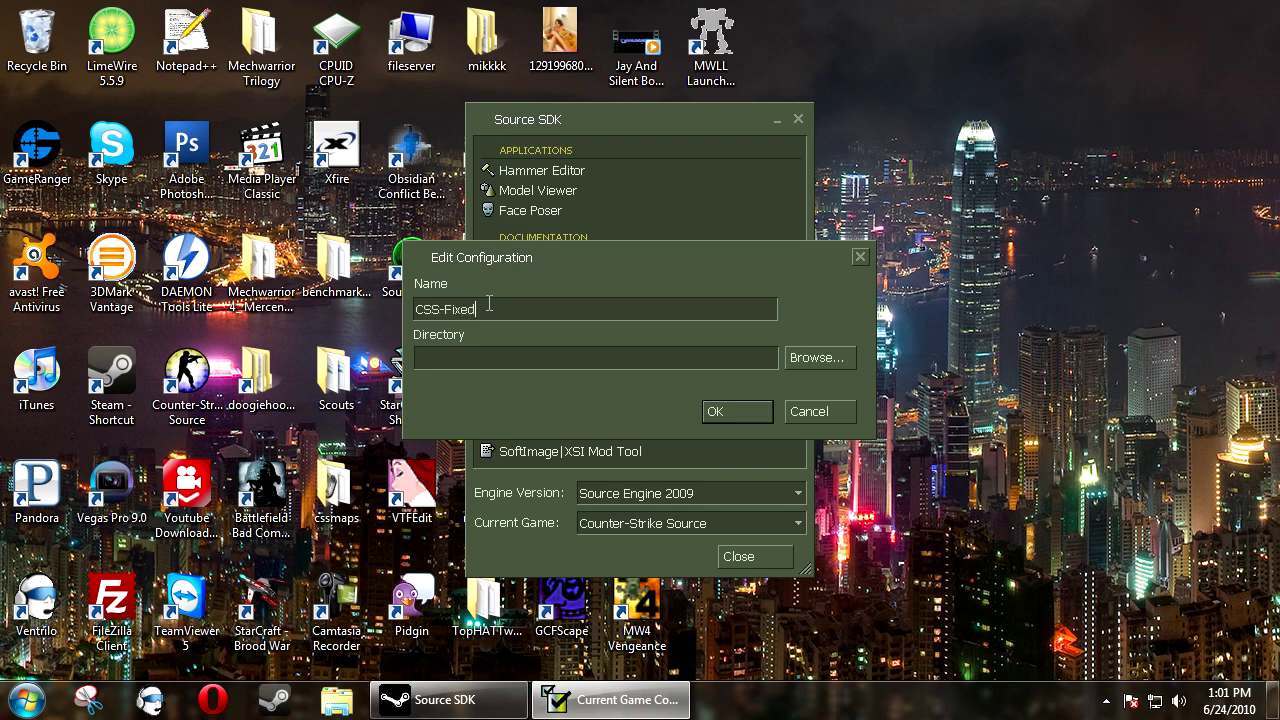
left_click(511, 352)
left_click(817, 357)
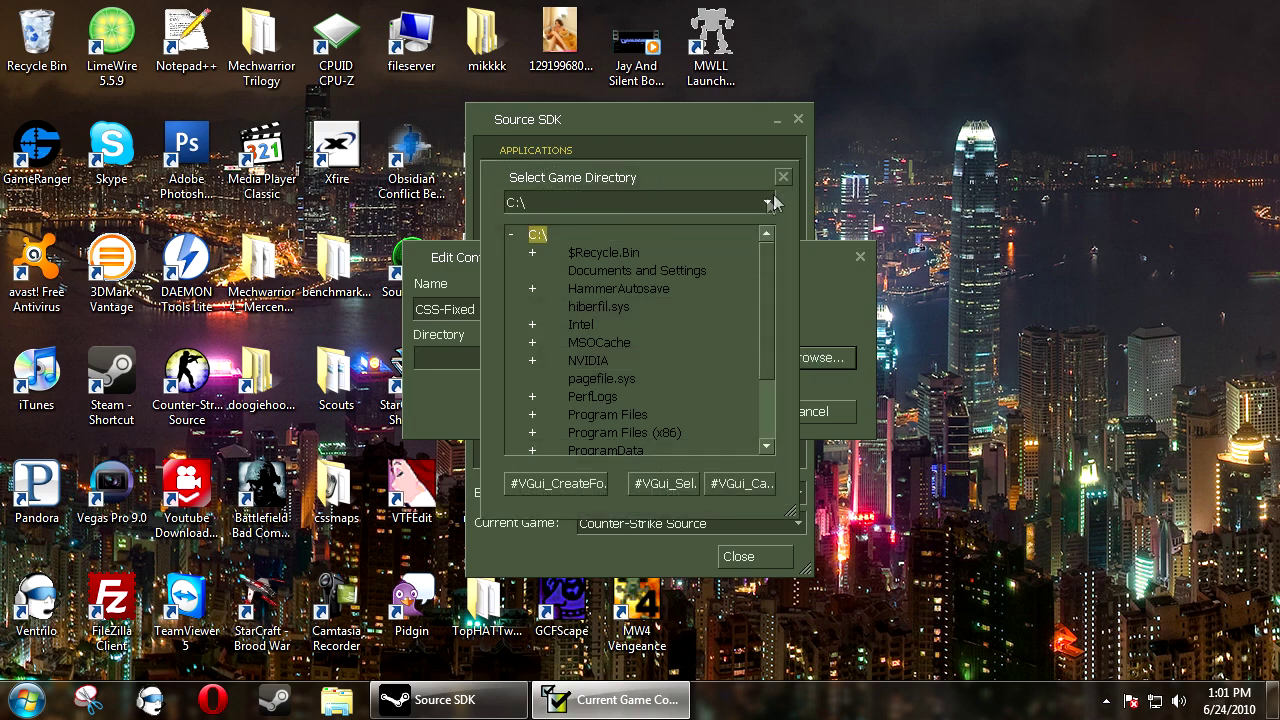
left_click(768, 203)
left_click(580, 264)
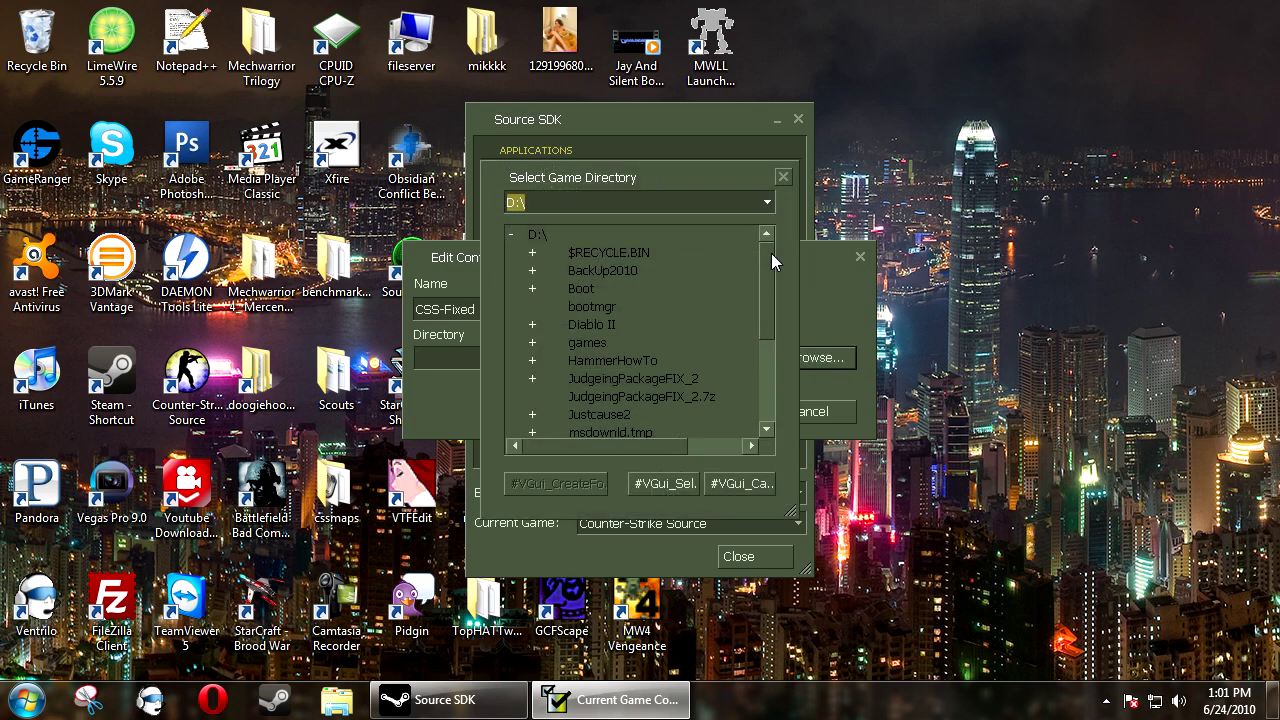
left_click_drag(771, 253, 768, 310)
left_click(584, 324)
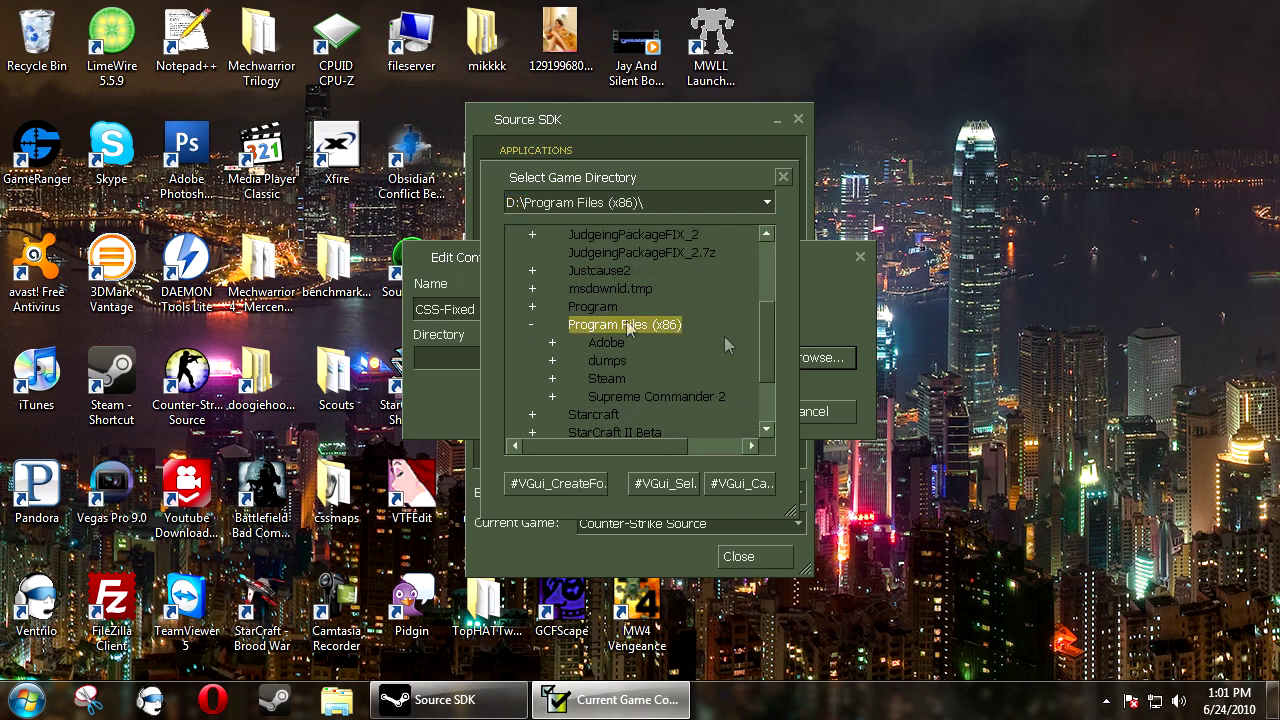
left_click(612, 380)
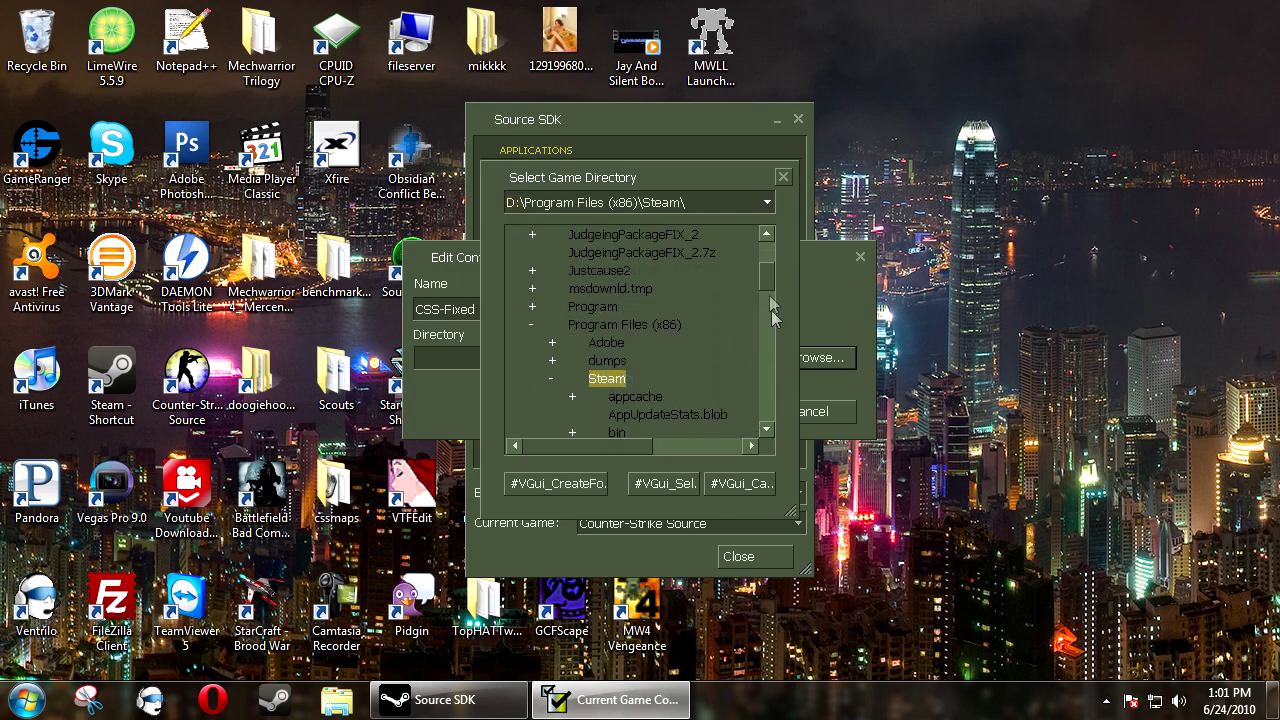
Set the configuration's game directory to the counter-strike source\cstrike folder.
scroll(770, 305, "down", 3)
left_click_drag(768, 300, 770, 359)
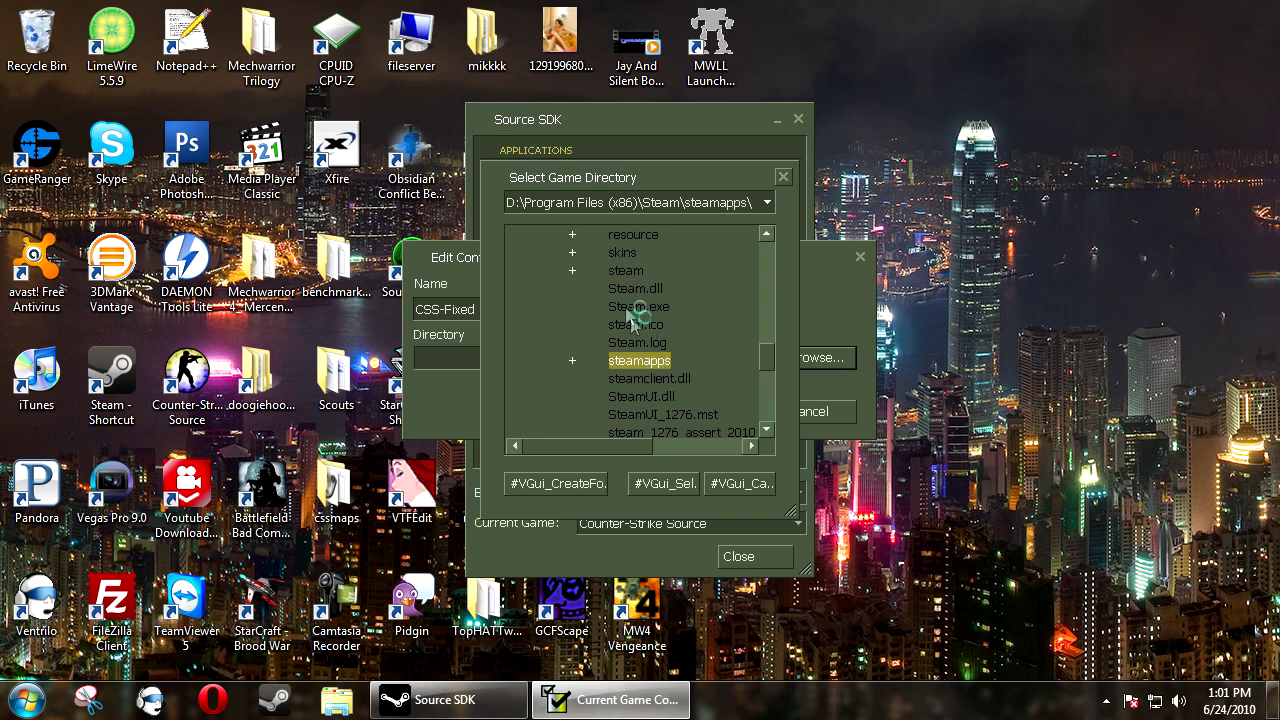
left_click_drag(766, 280, 766, 307)
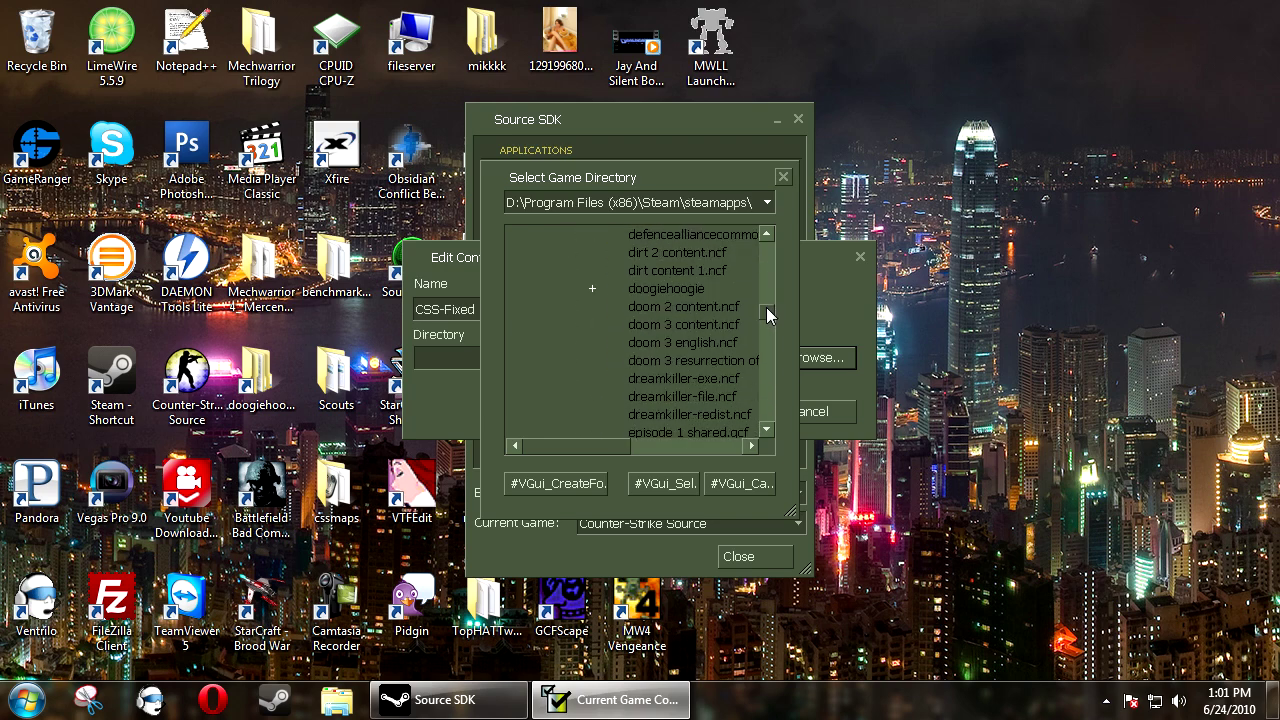
left_click(695, 324)
left_click(714, 342)
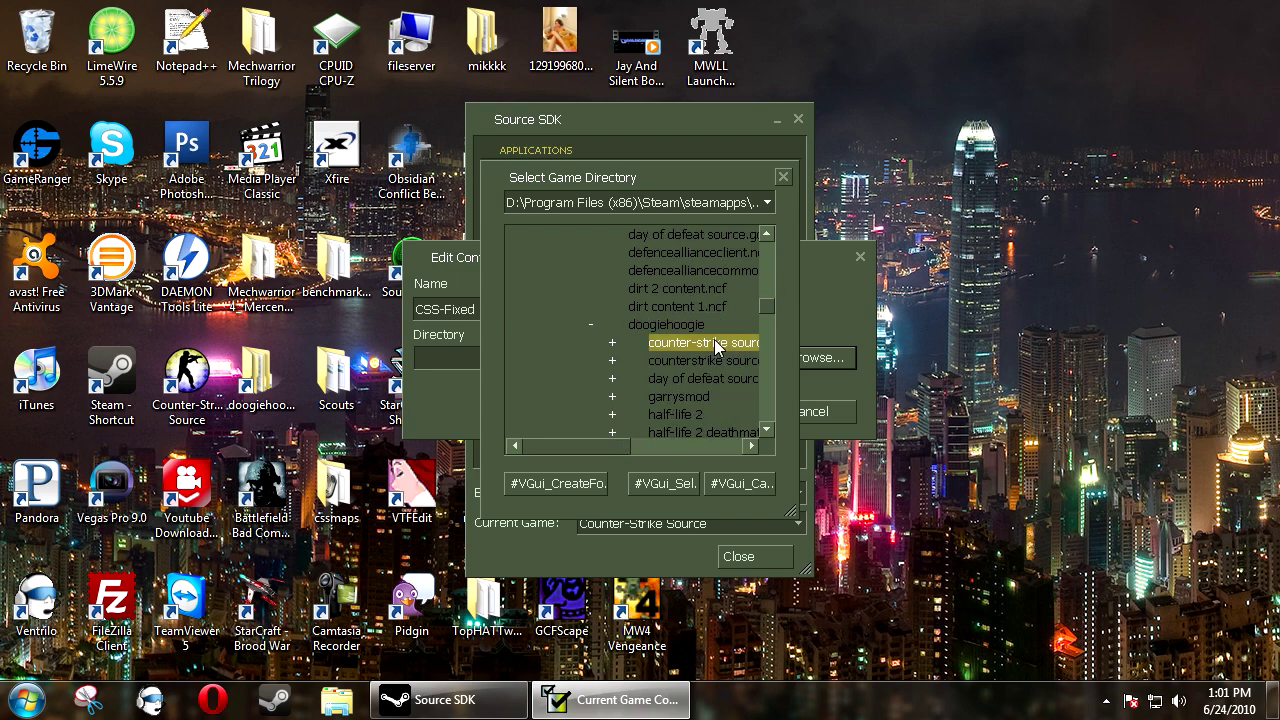
left_click(590, 378)
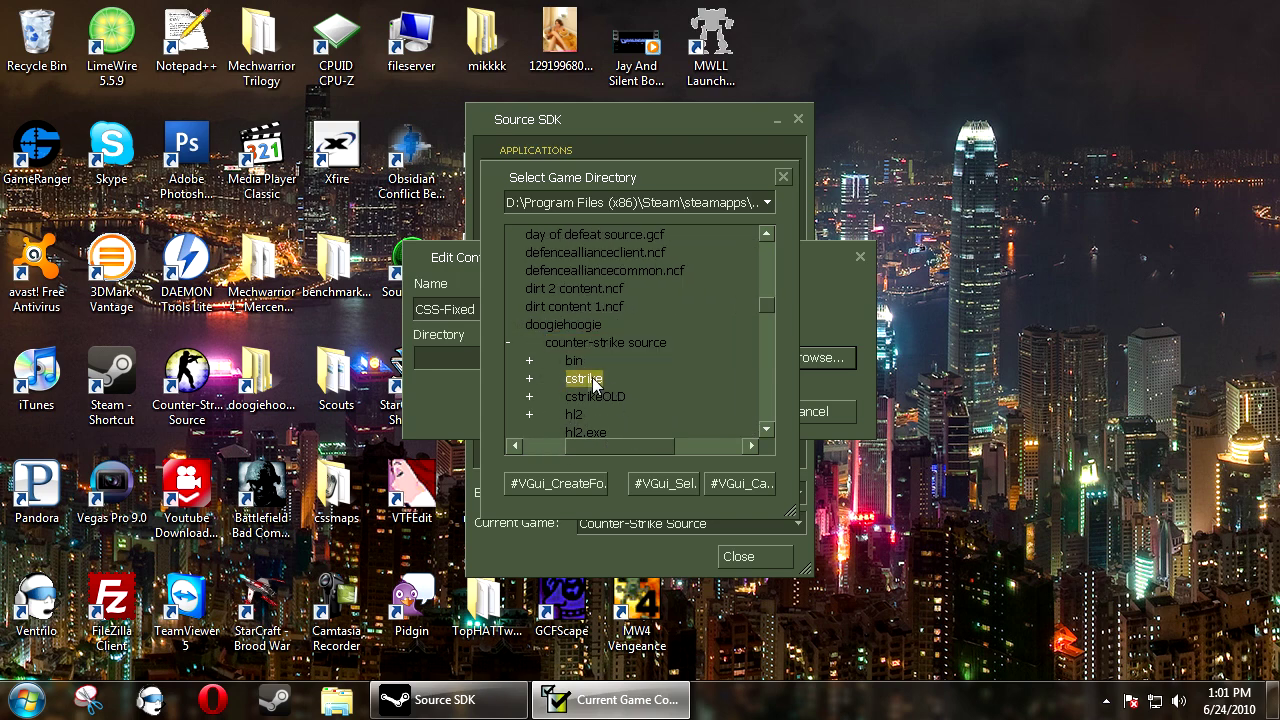
left_click(676, 487)
Save the CSS-Fixed configuration and close Source SDK so it reloads the configurations.
left_click(717, 408)
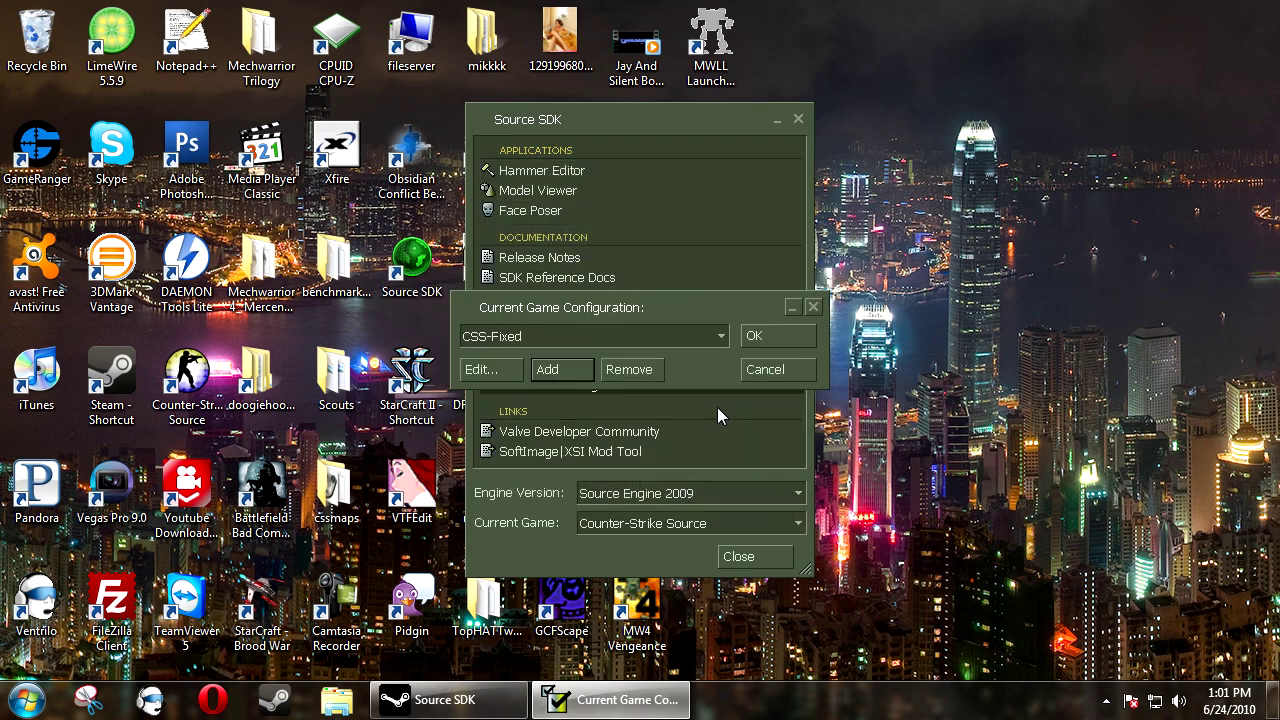
left_click(801, 336)
left_click(663, 527)
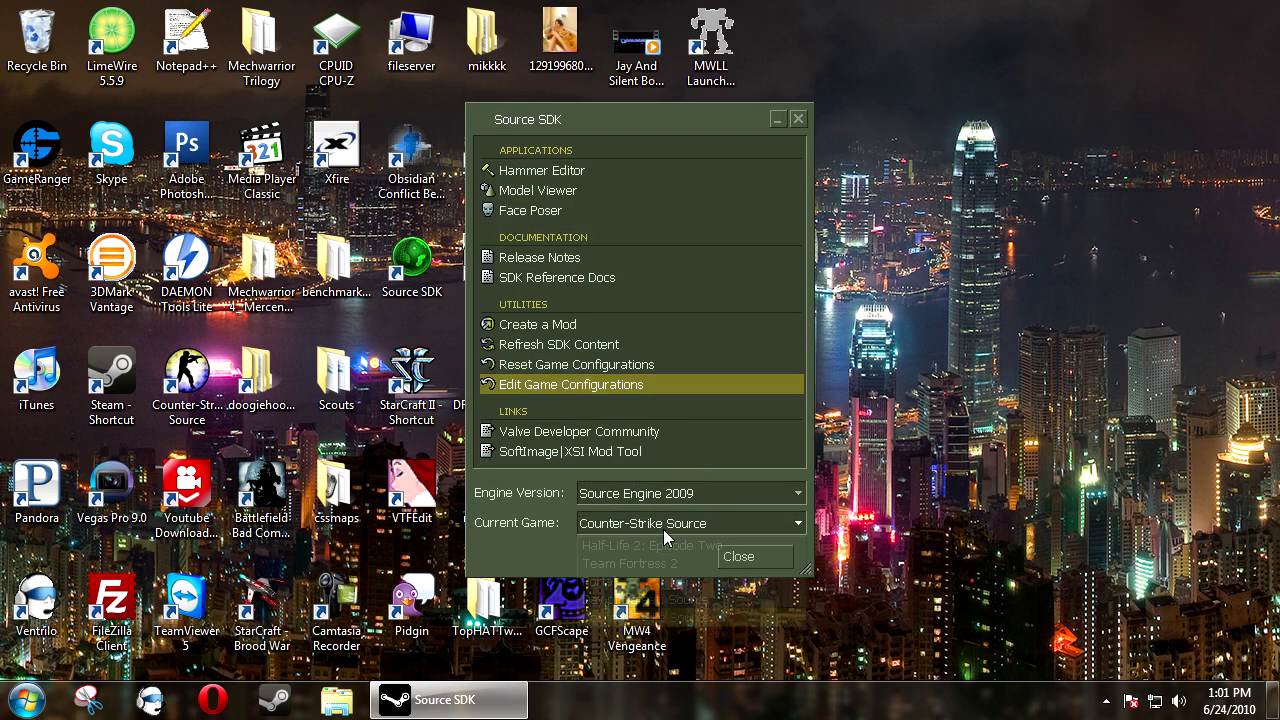
left_click(531, 537)
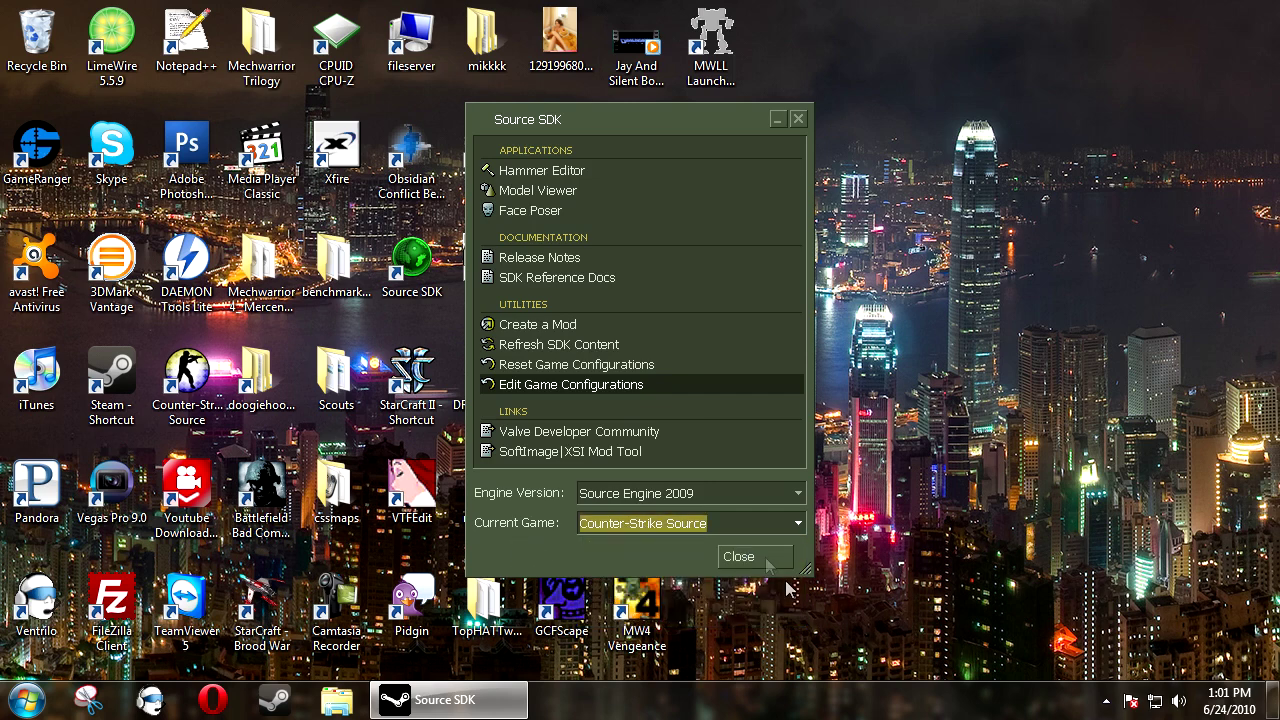
left_click(737, 554)
Relaunch Source SDK, make CSS-Fixed the current game and start Hammer Editor.
double_click(411, 258)
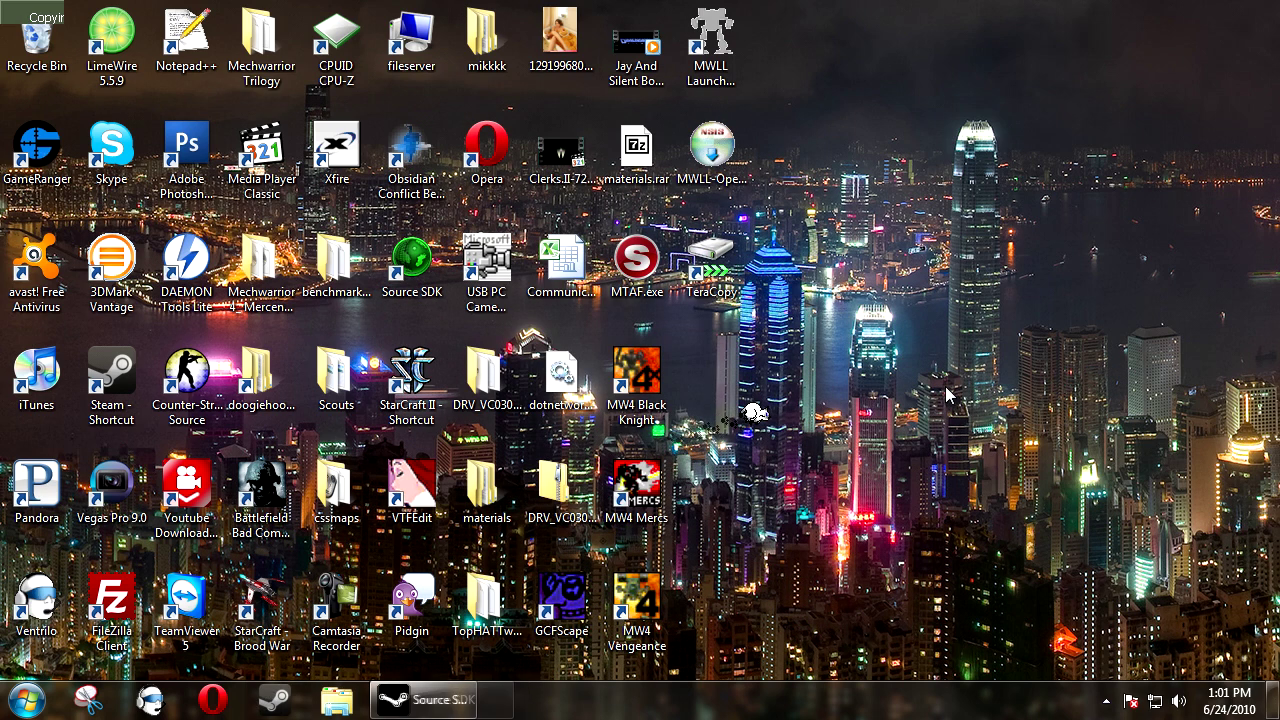
left_click(721, 522)
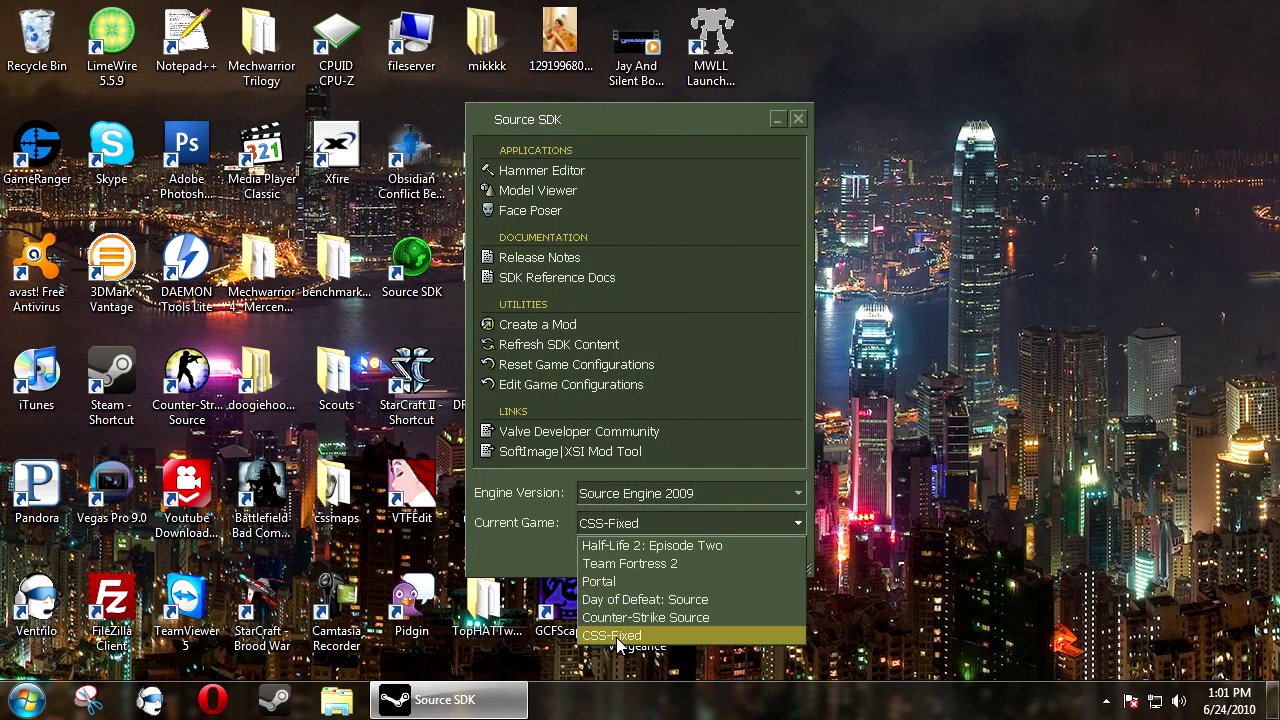
left_click(606, 642)
double_click(586, 170)
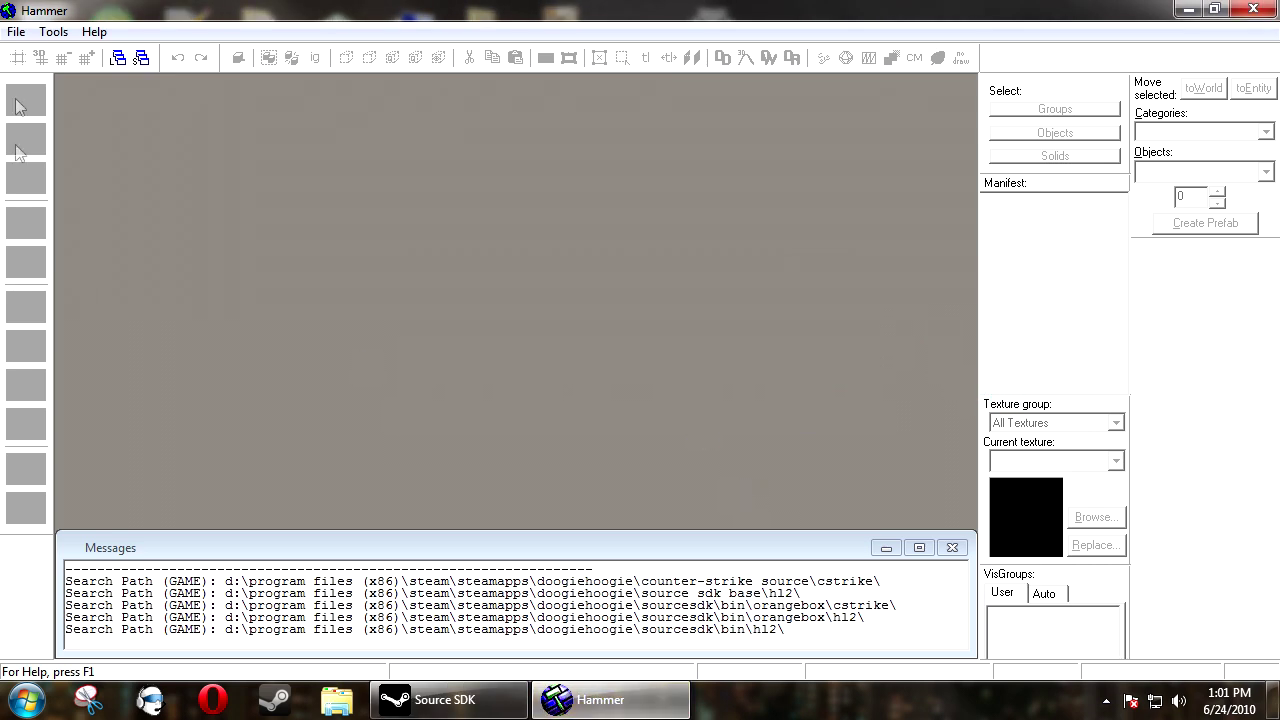
In Hammer's Options, add cstrike.fgd from orangebox\bin as a CSS-Fixed game data file.
left_click(53, 31)
left_click(86, 78)
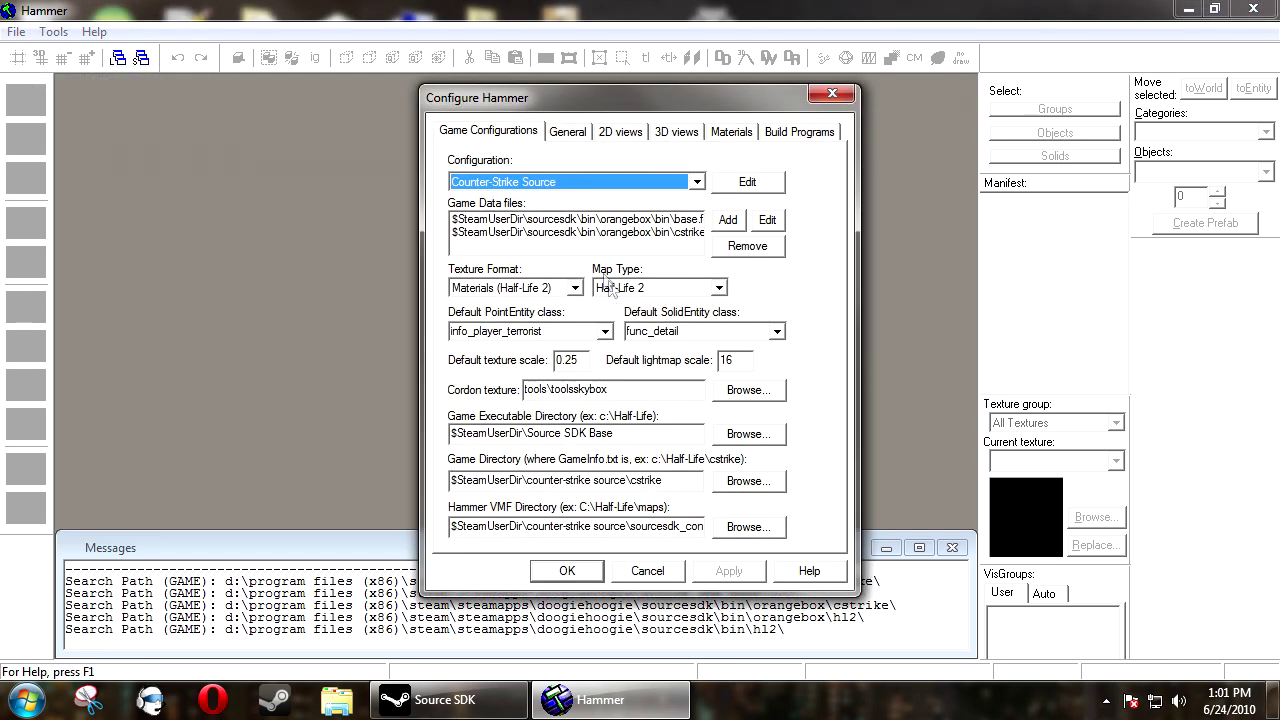
left_click(696, 182)
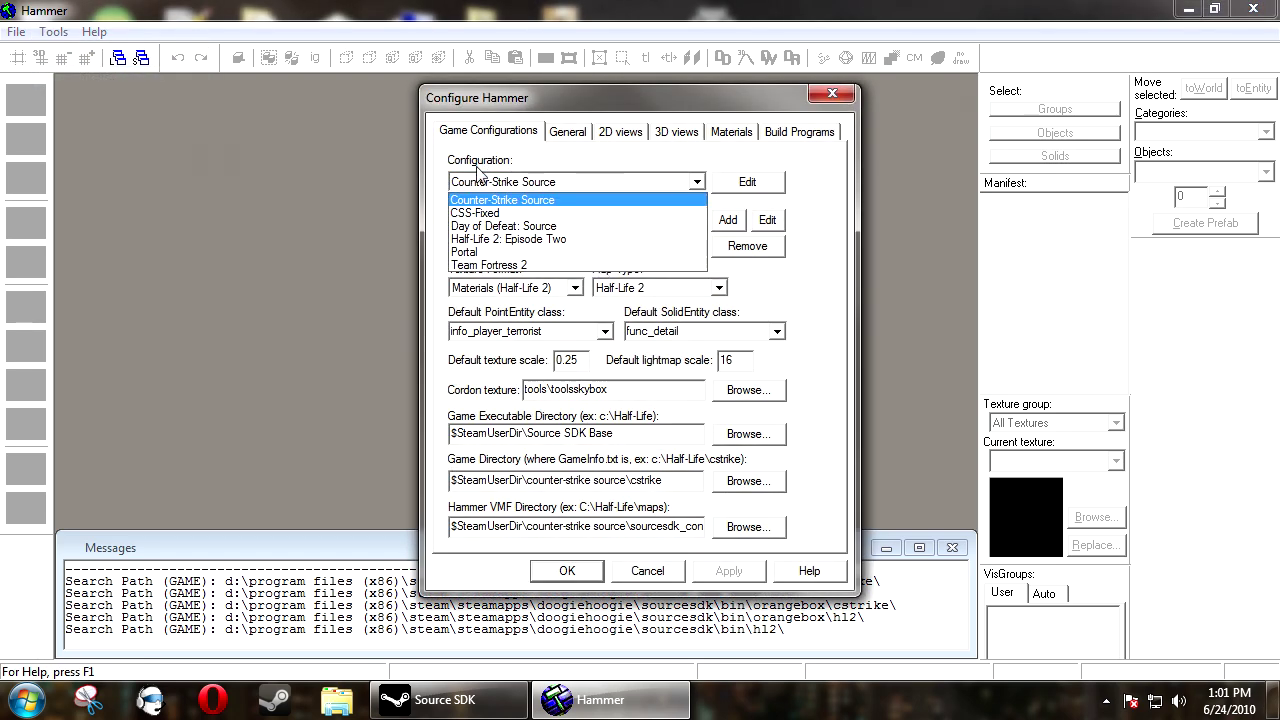
left_click(463, 213)
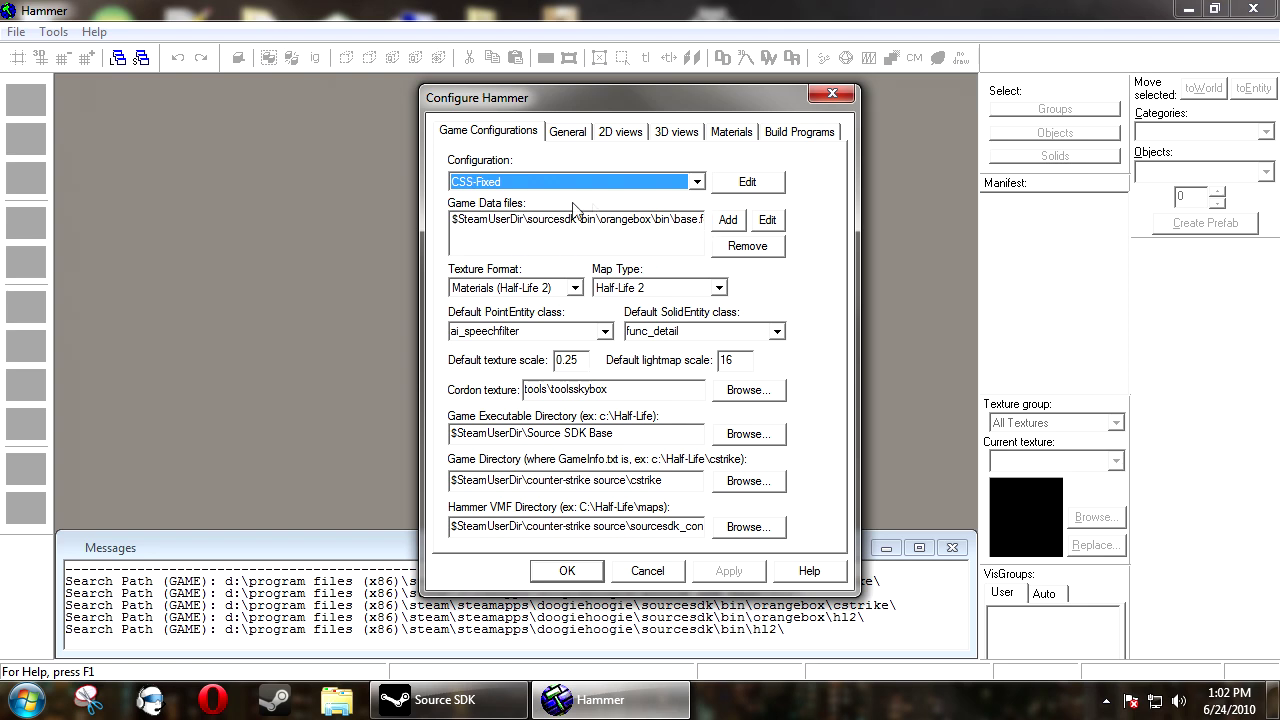
left_click(714, 221)
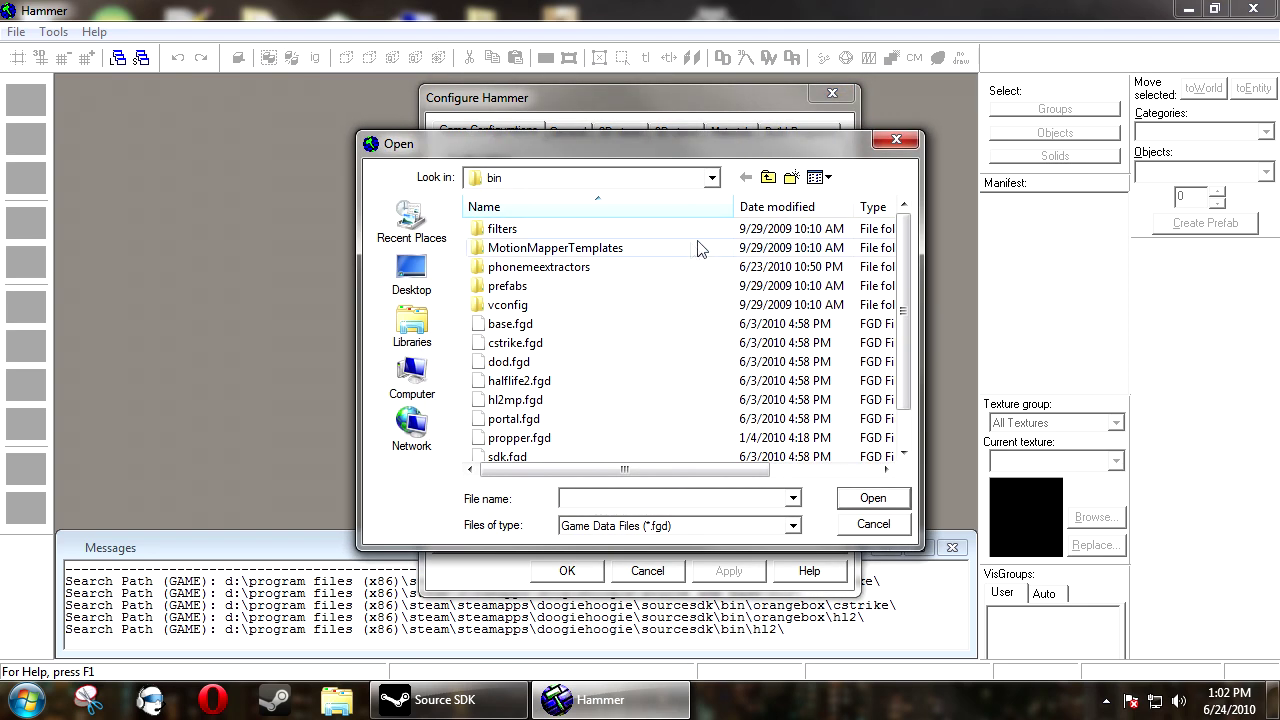
left_click(711, 178)
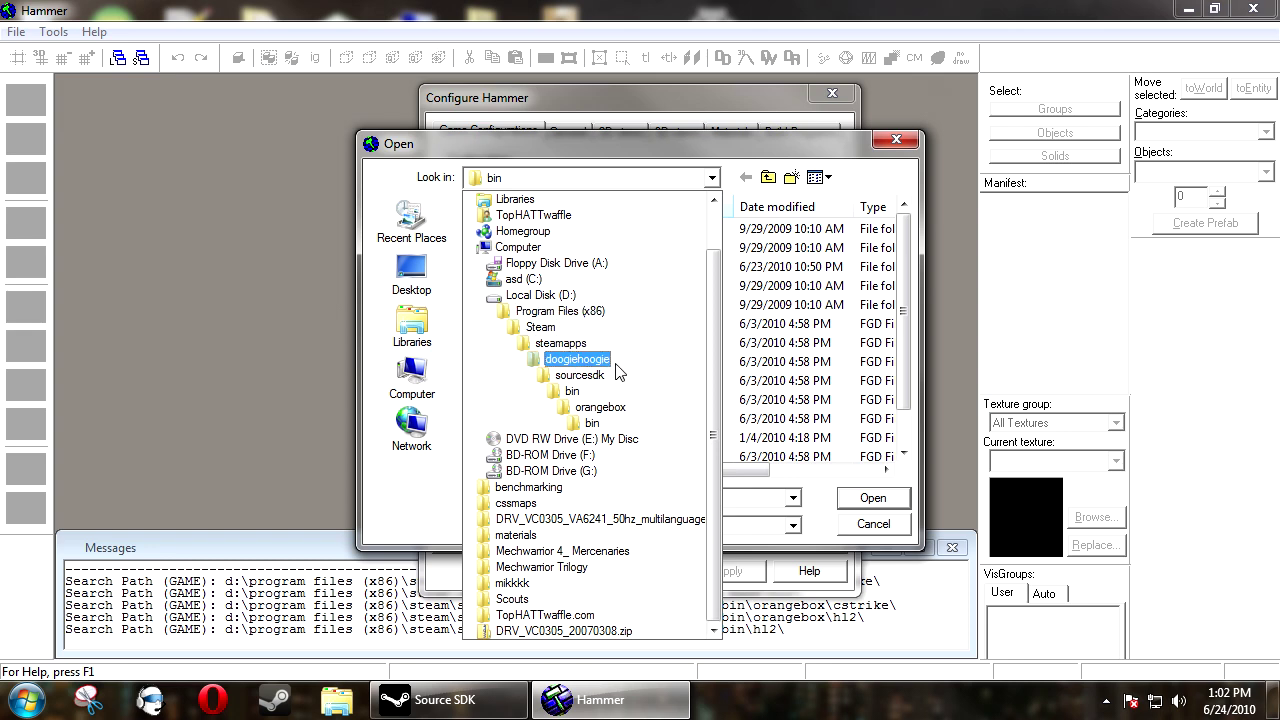
left_click(592, 424)
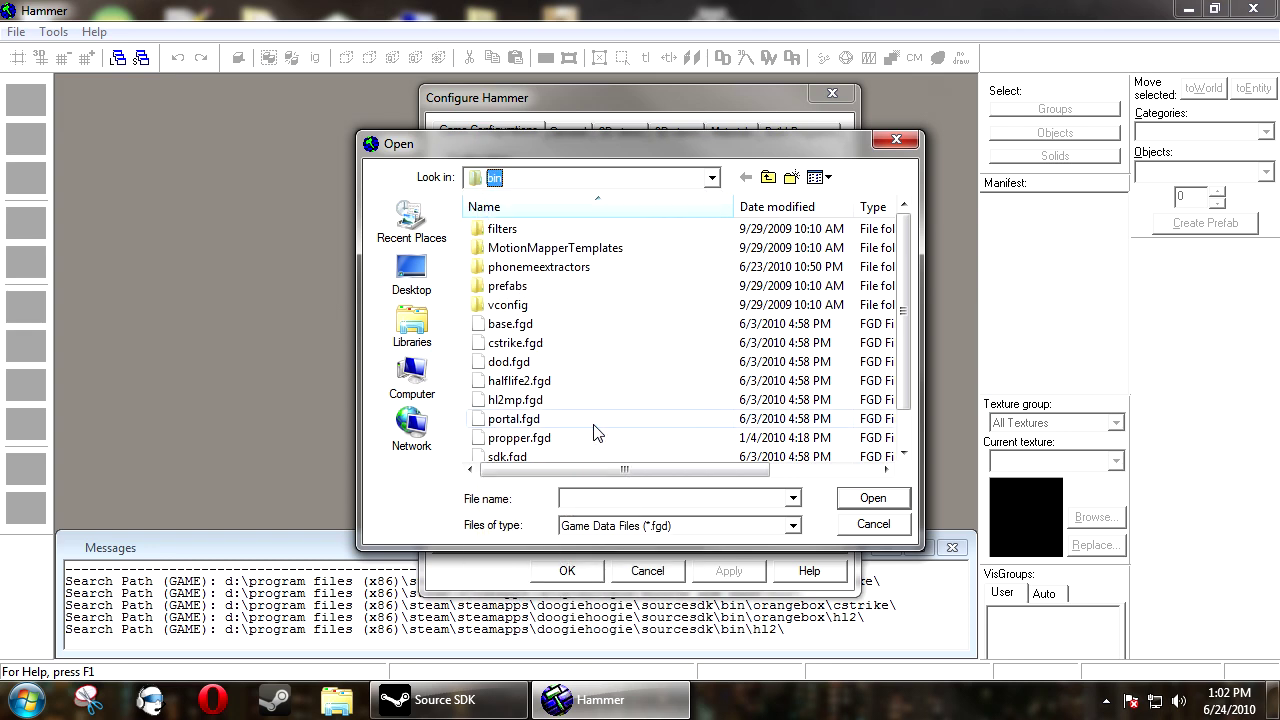
double_click(534, 345)
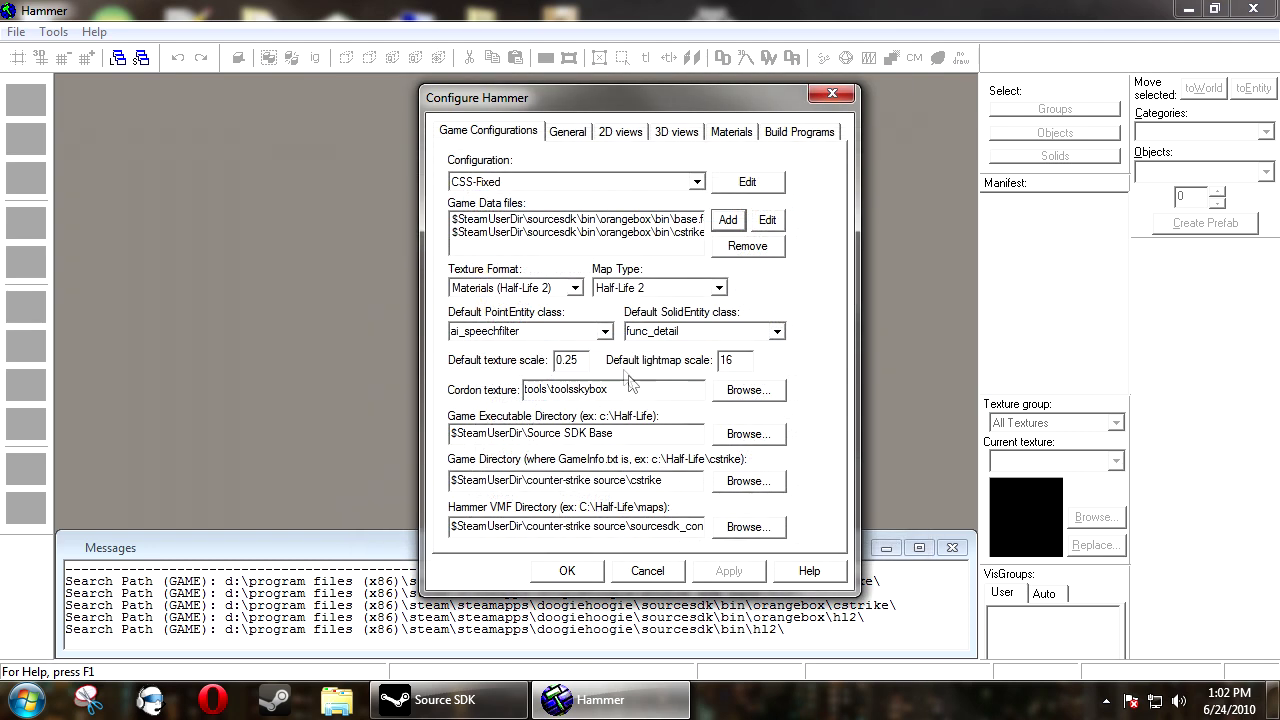
Set info_player_terrorist as the default point entity class and save, dismissing the warning.
left_click(605, 332)
left_click_drag(605, 372, 606, 398)
left_click(509, 455)
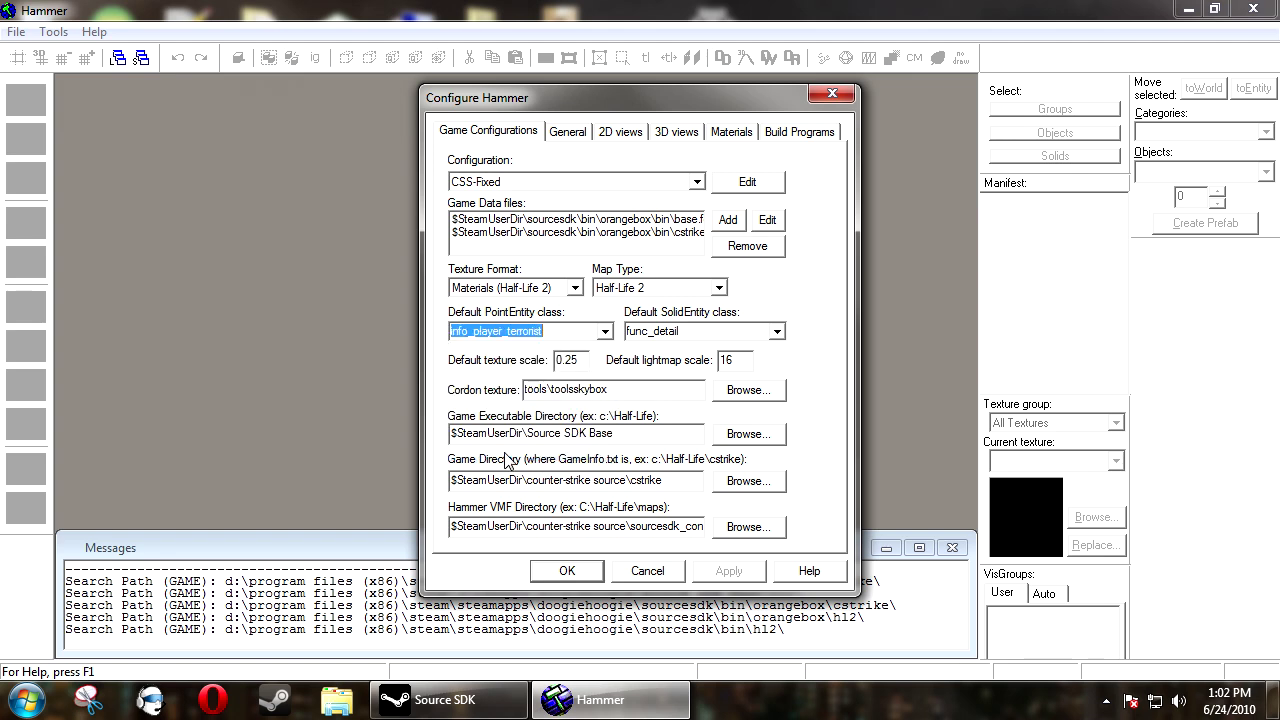
left_click(567, 570)
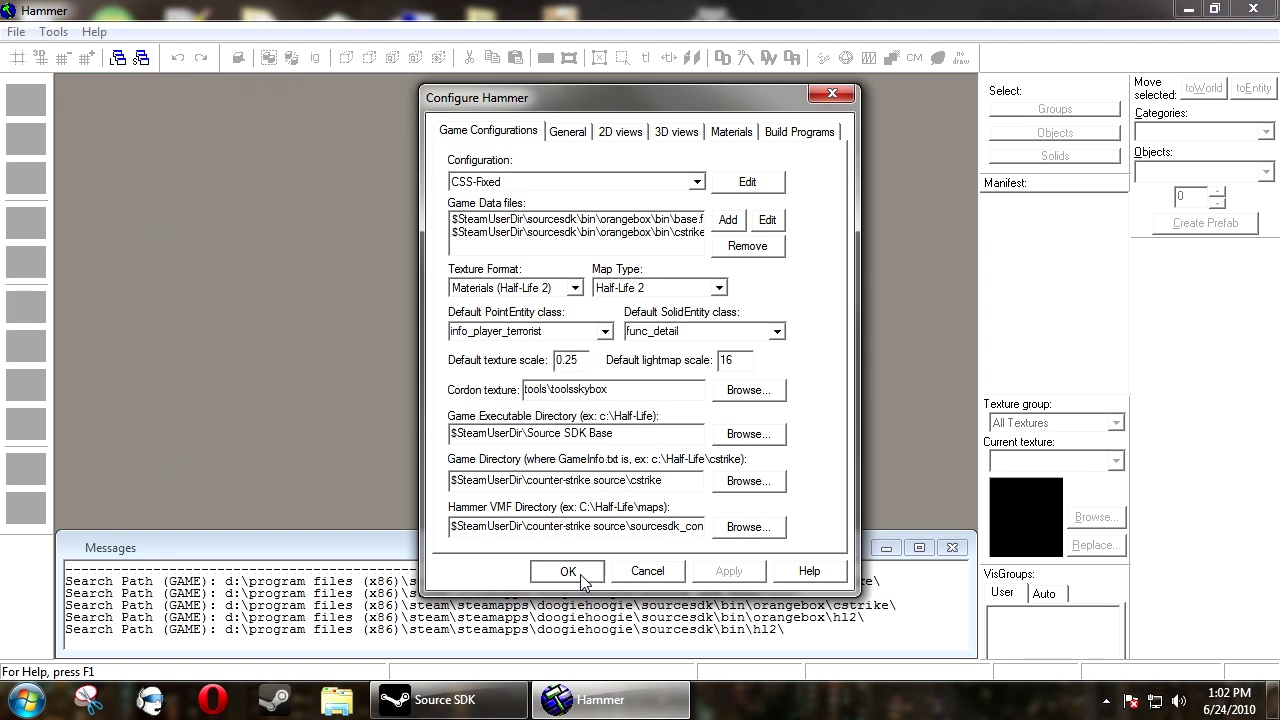
left_click(845, 425)
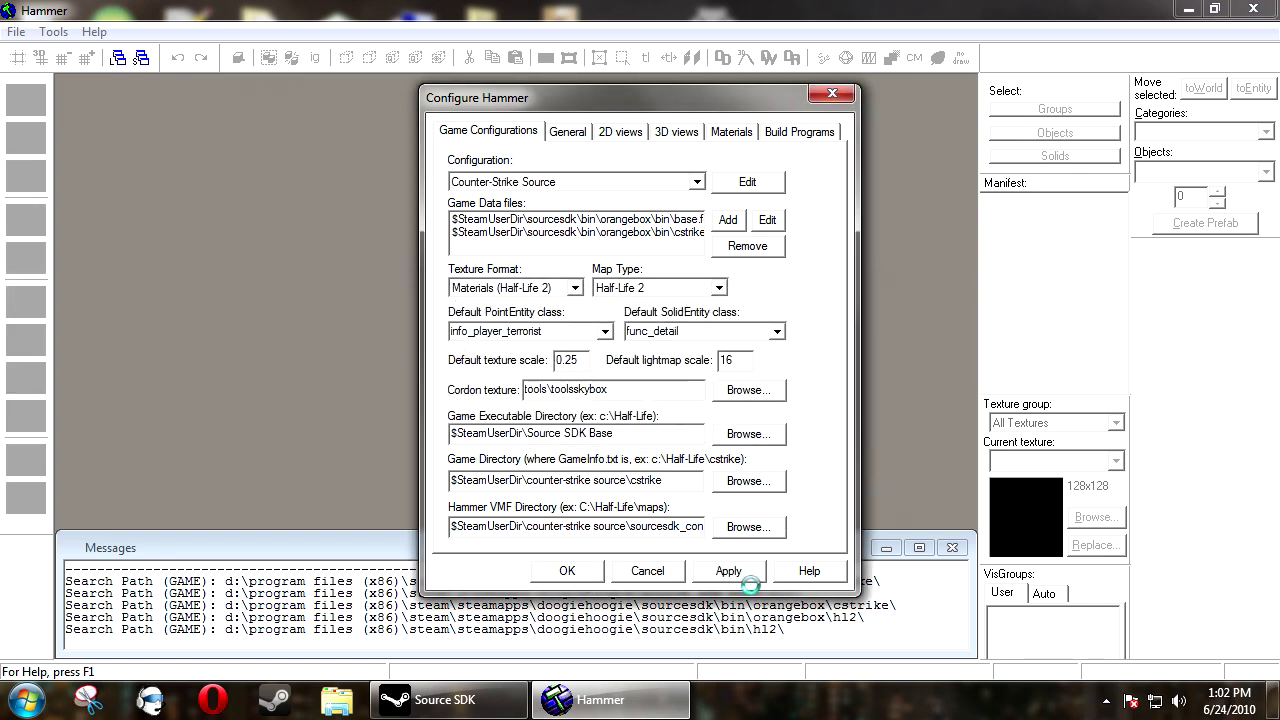
Check the CSS-Fixed Build Programs paths for BSP, VIS, RAD and the compiled maps folder.
left_click(53, 31)
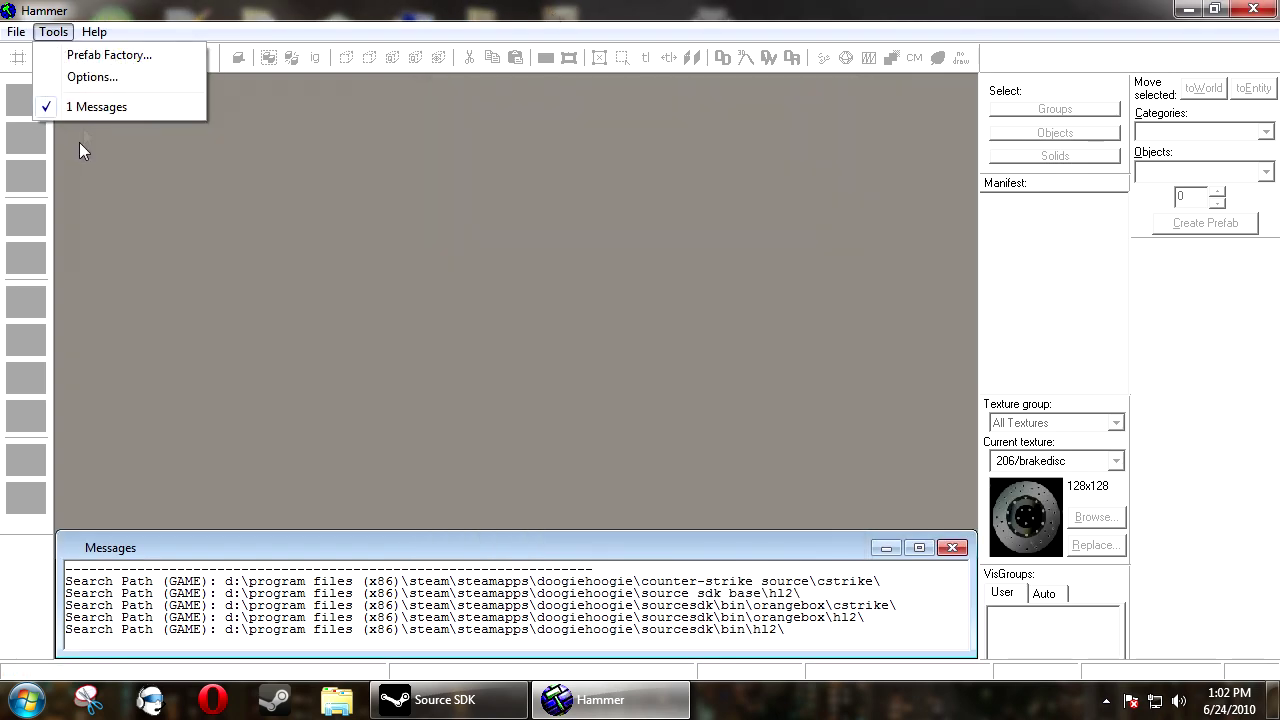
left_click(100, 77)
left_click(567, 131)
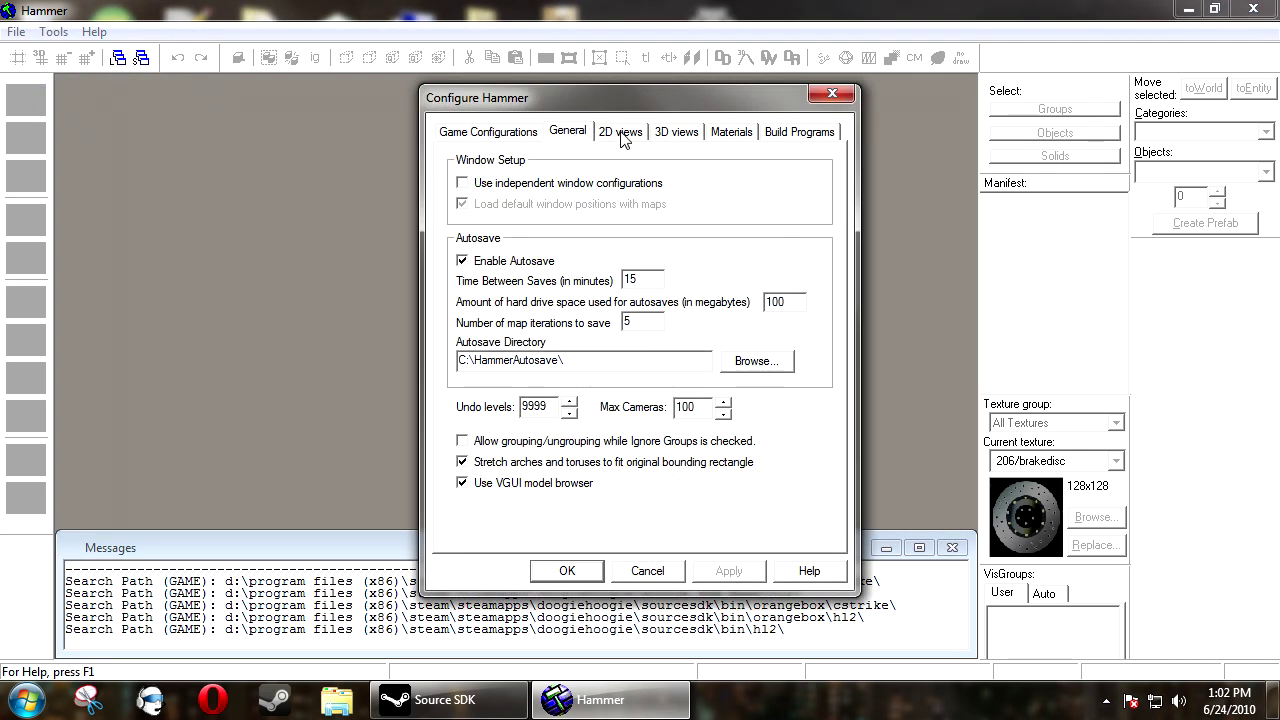
left_click(610, 132)
left_click(799, 131)
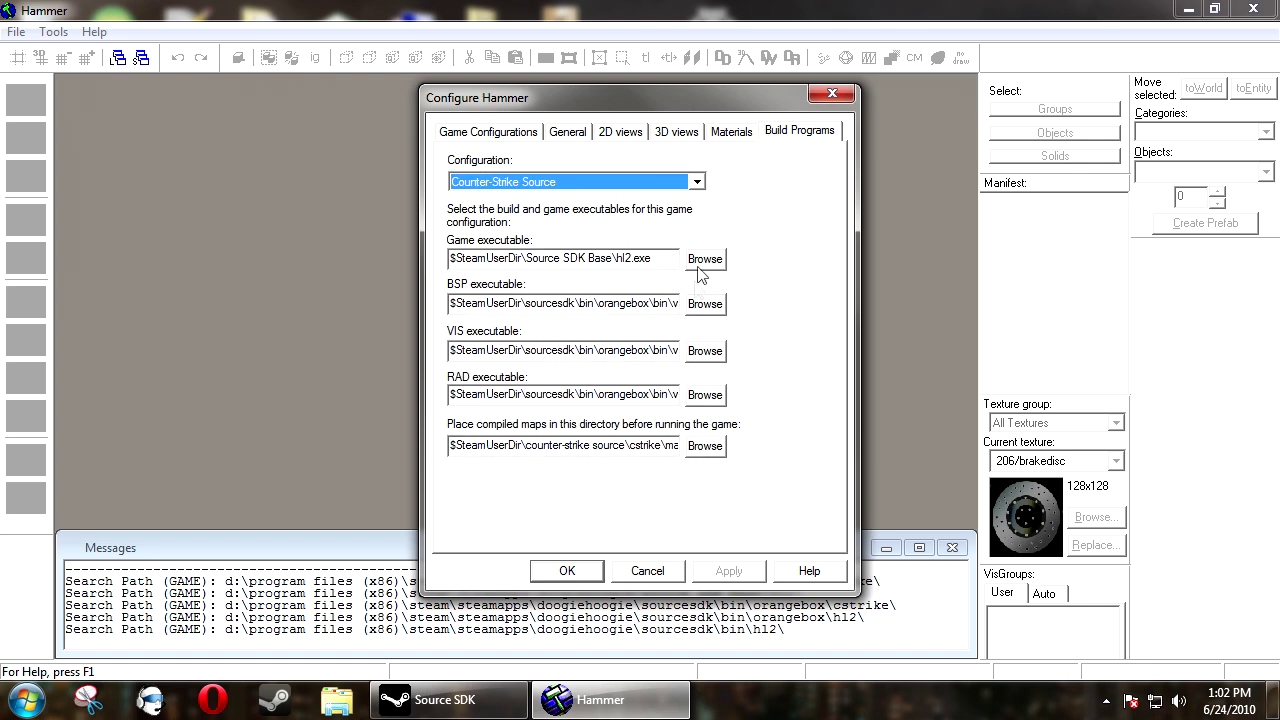
left_click(697, 182)
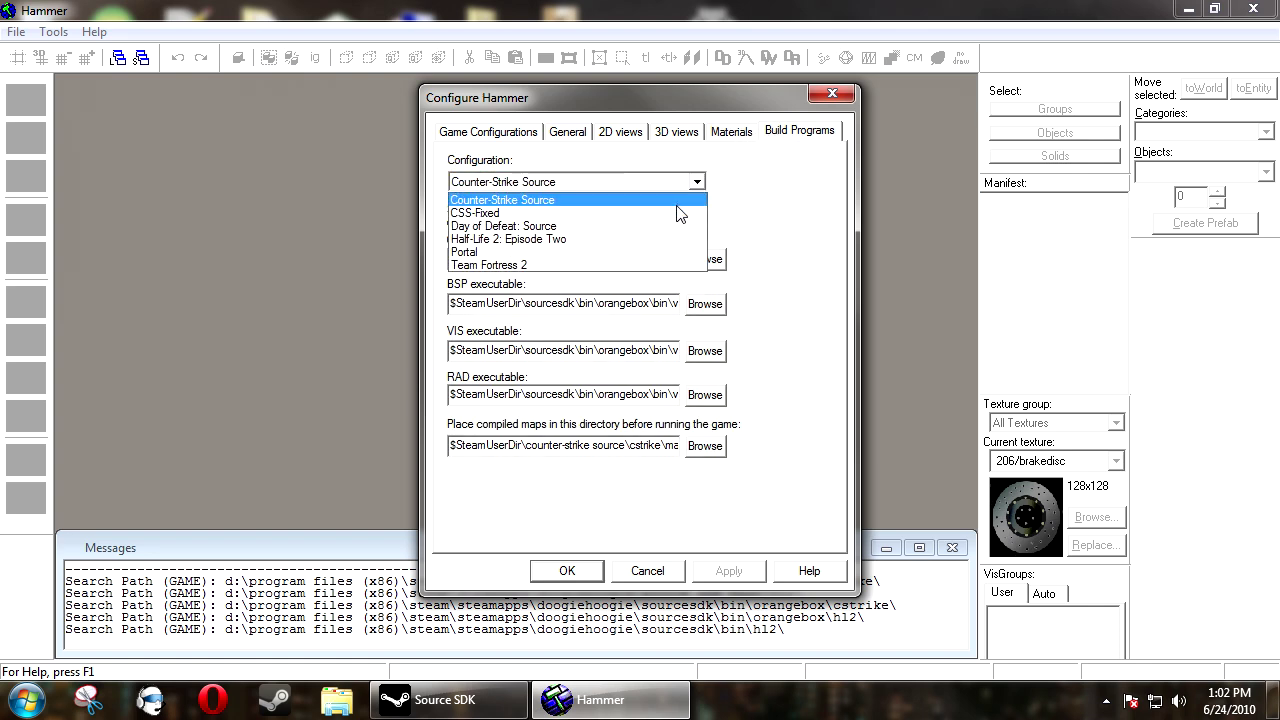
left_click(678, 213)
left_click_drag(652, 303, 695, 303)
left_click_drag(634, 350, 690, 350)
left_click_drag(627, 394, 688, 394)
left_click_drag(599, 446, 688, 446)
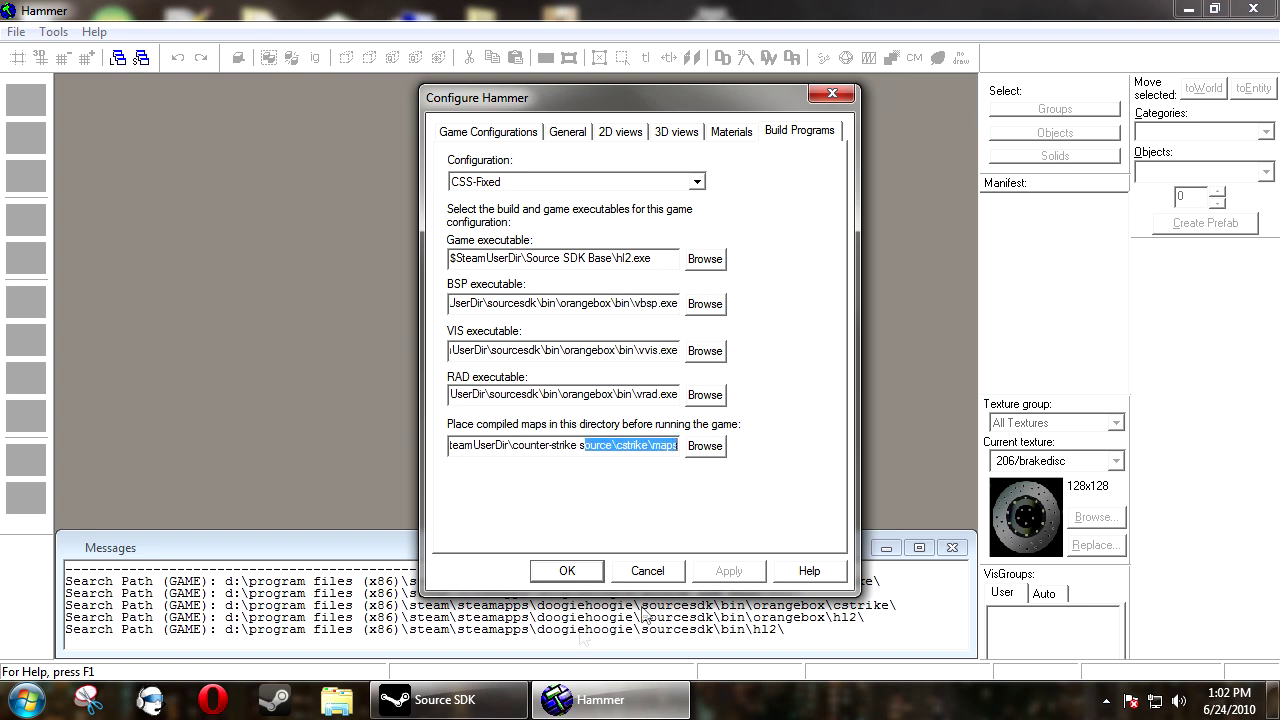
Close the settings and Hammer Editor, then relaunch Hammer from Source SDK.
key("Return")
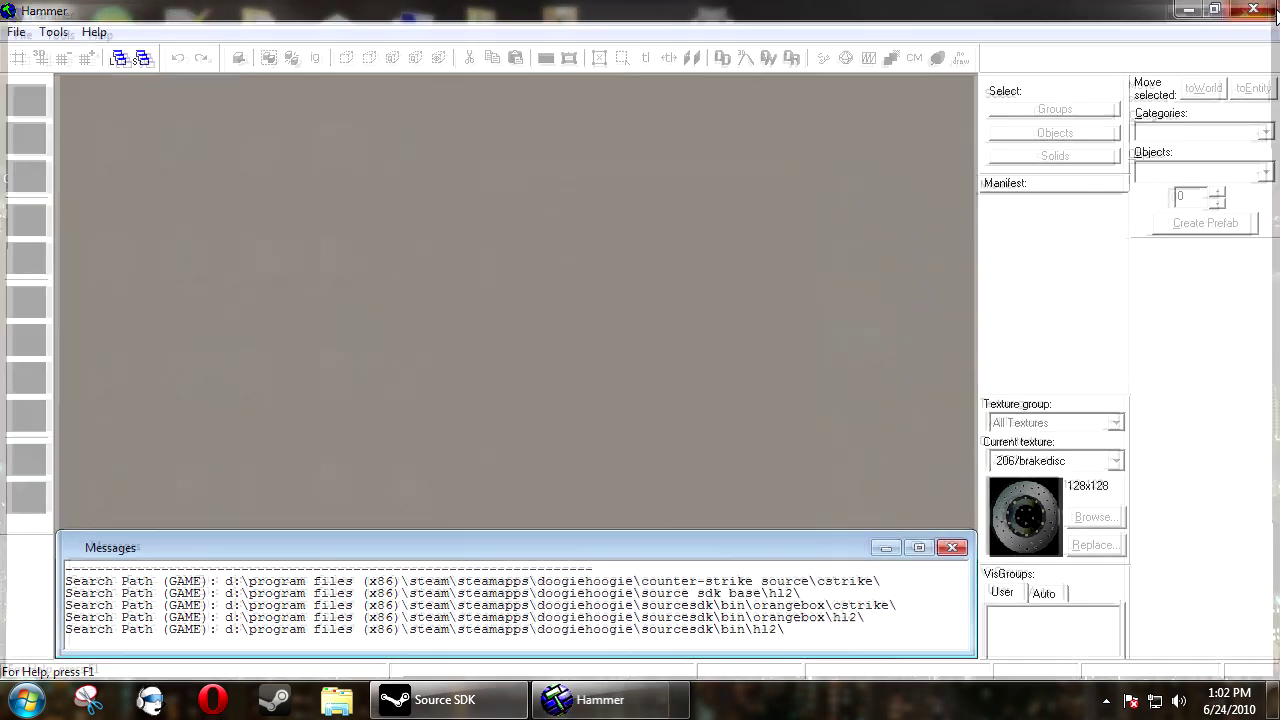
key("alt+F4")
double_click(606, 170)
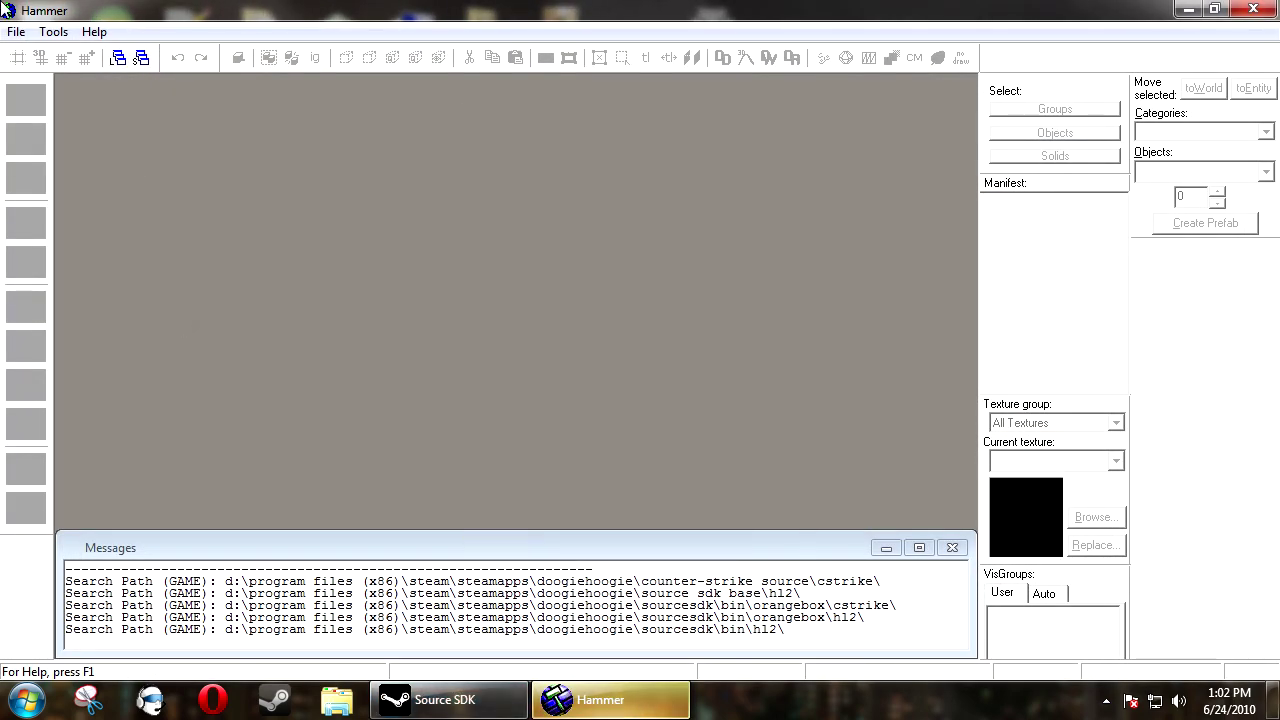
Open ba_jail_sylvan.vmf from the recent files and switch the camera view to 3D Textured.
left_click(16, 31)
left_click(86, 102)
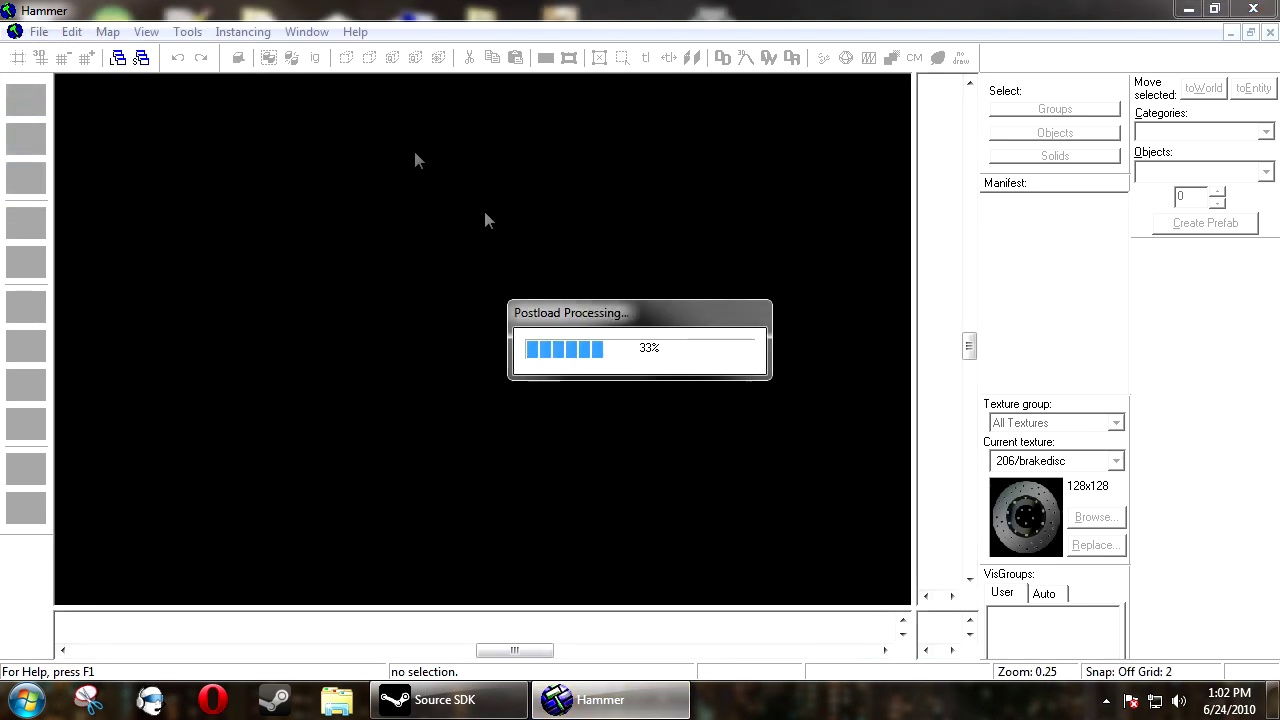
left_click(150, 31)
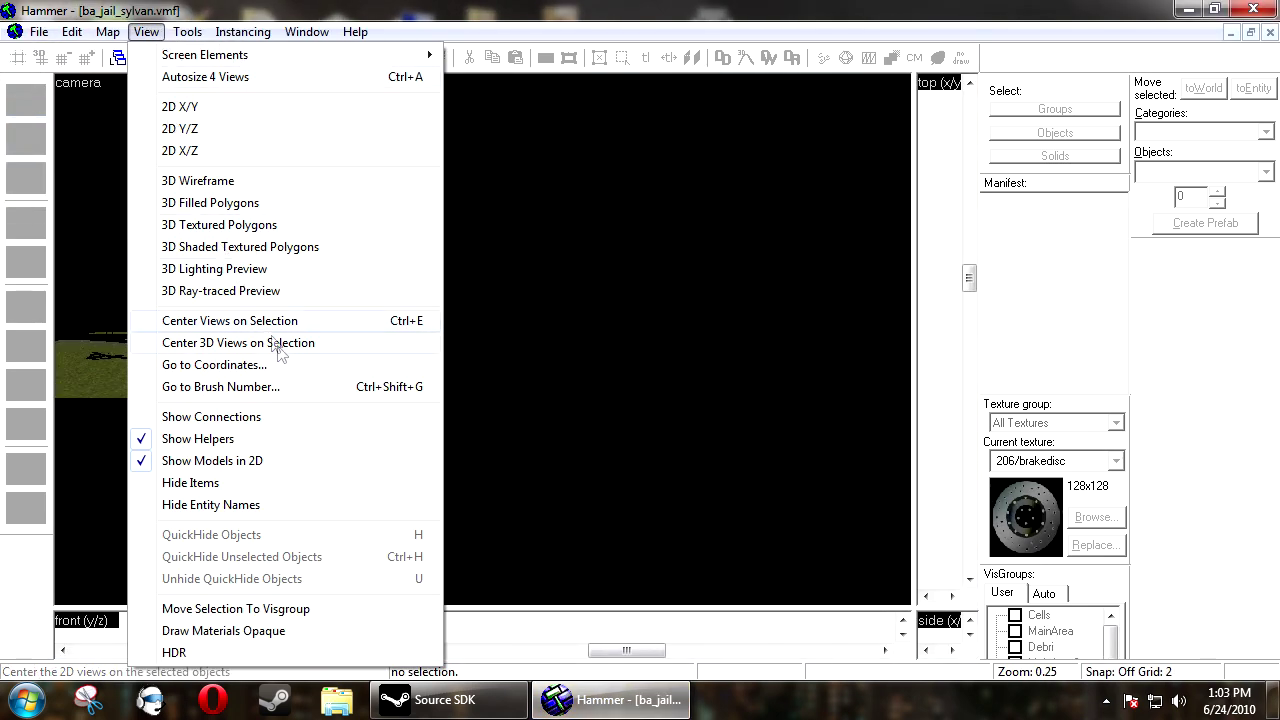
left_click(288, 343)
Fly the camera past the rock wall and sky into the yellow-floored yard.
key("Left")
key("Left")
key("Left")
key("Left")
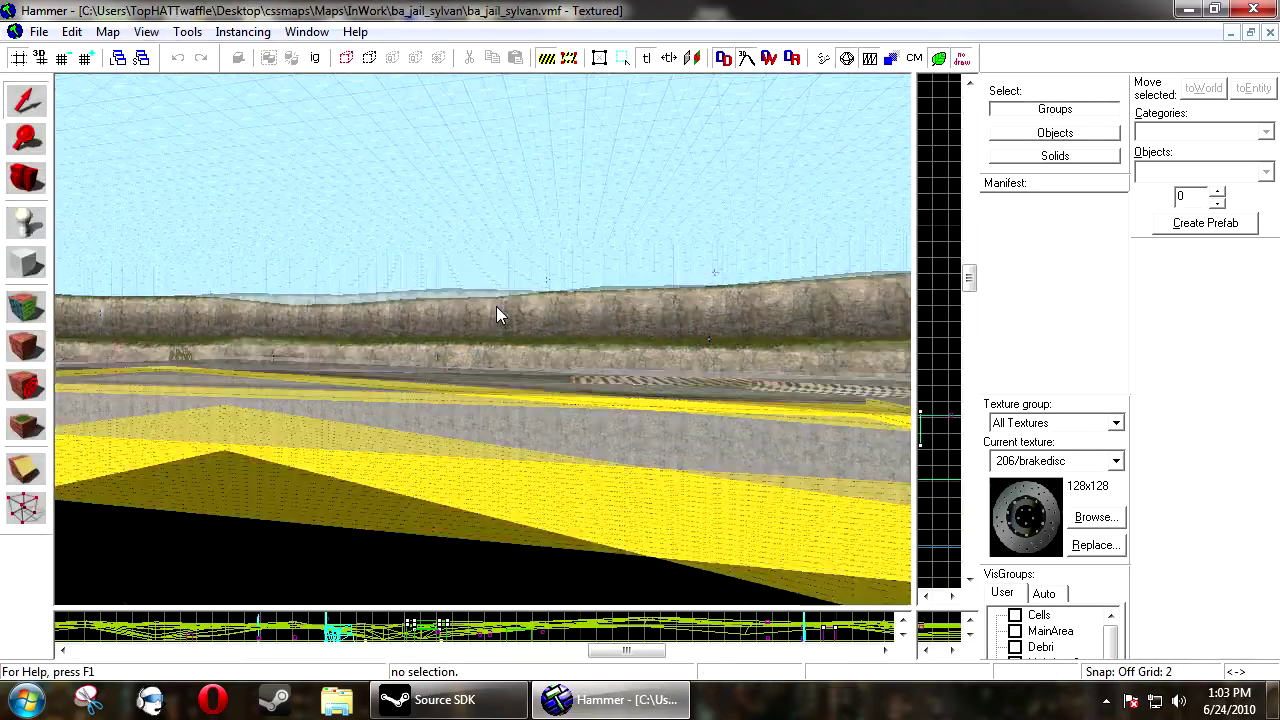
key("w")
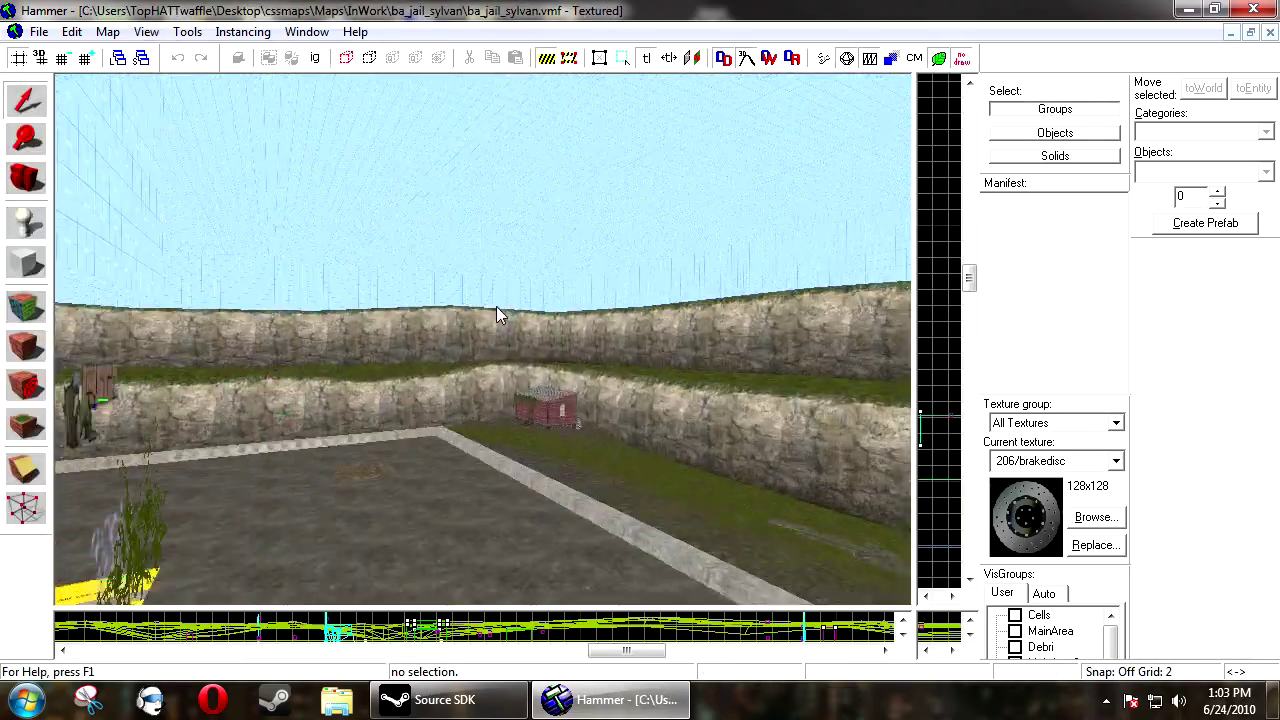
key("Up")
key("Down")
key("Left")
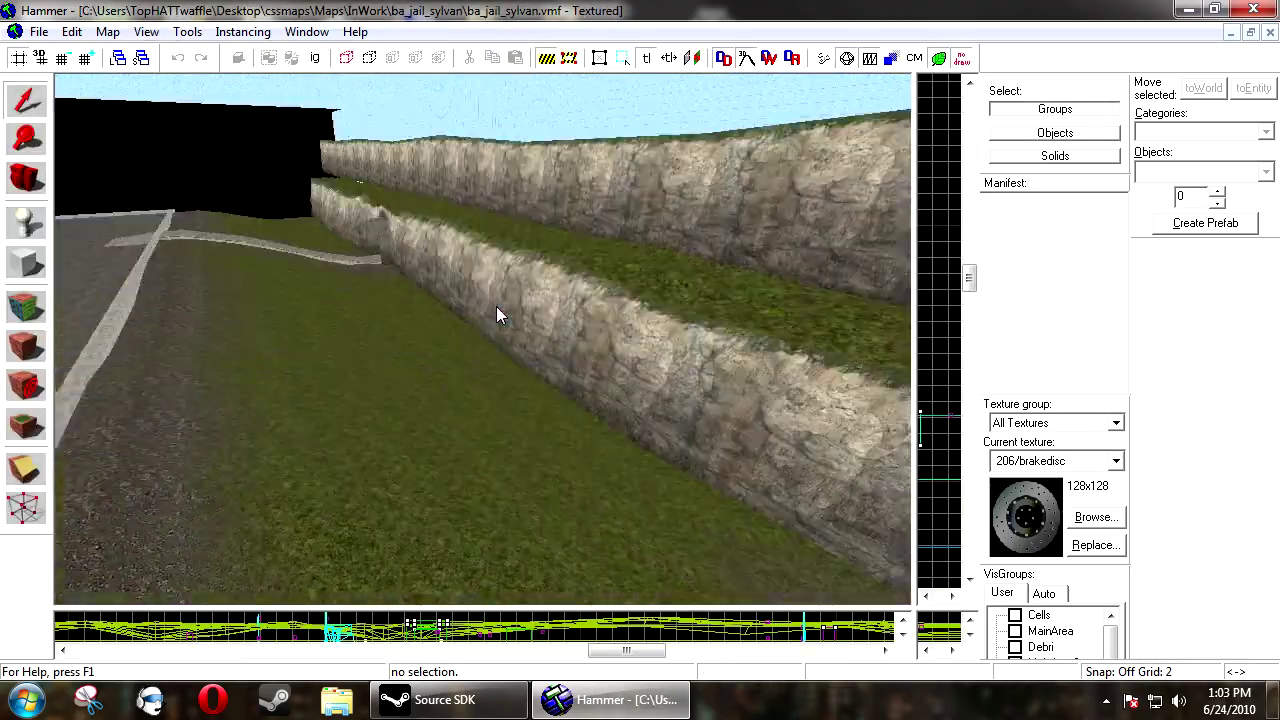
key("Left")
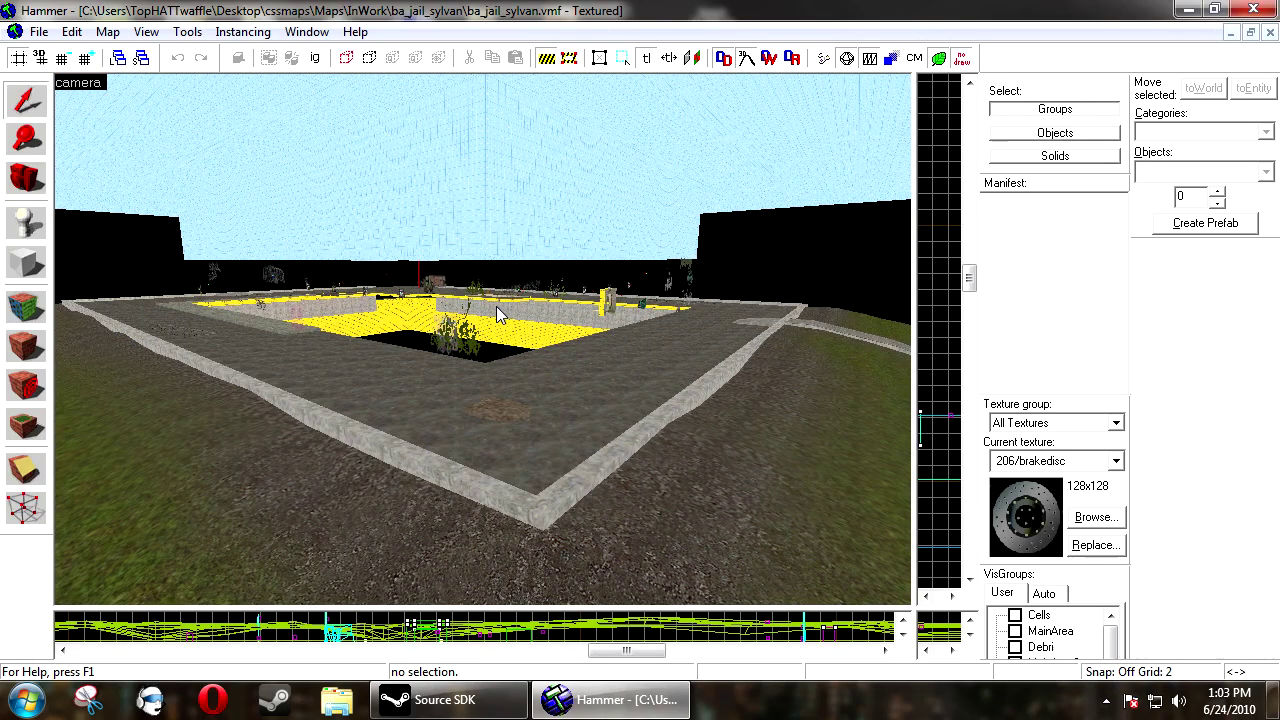
key("w")
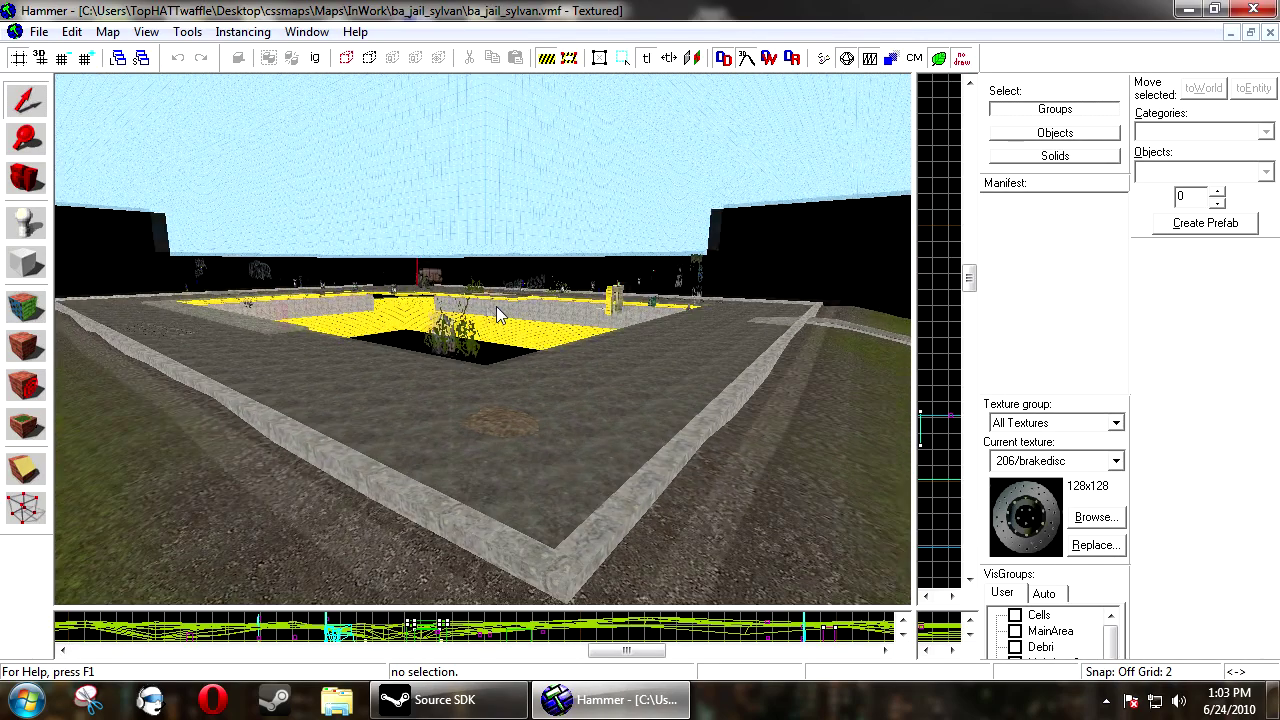